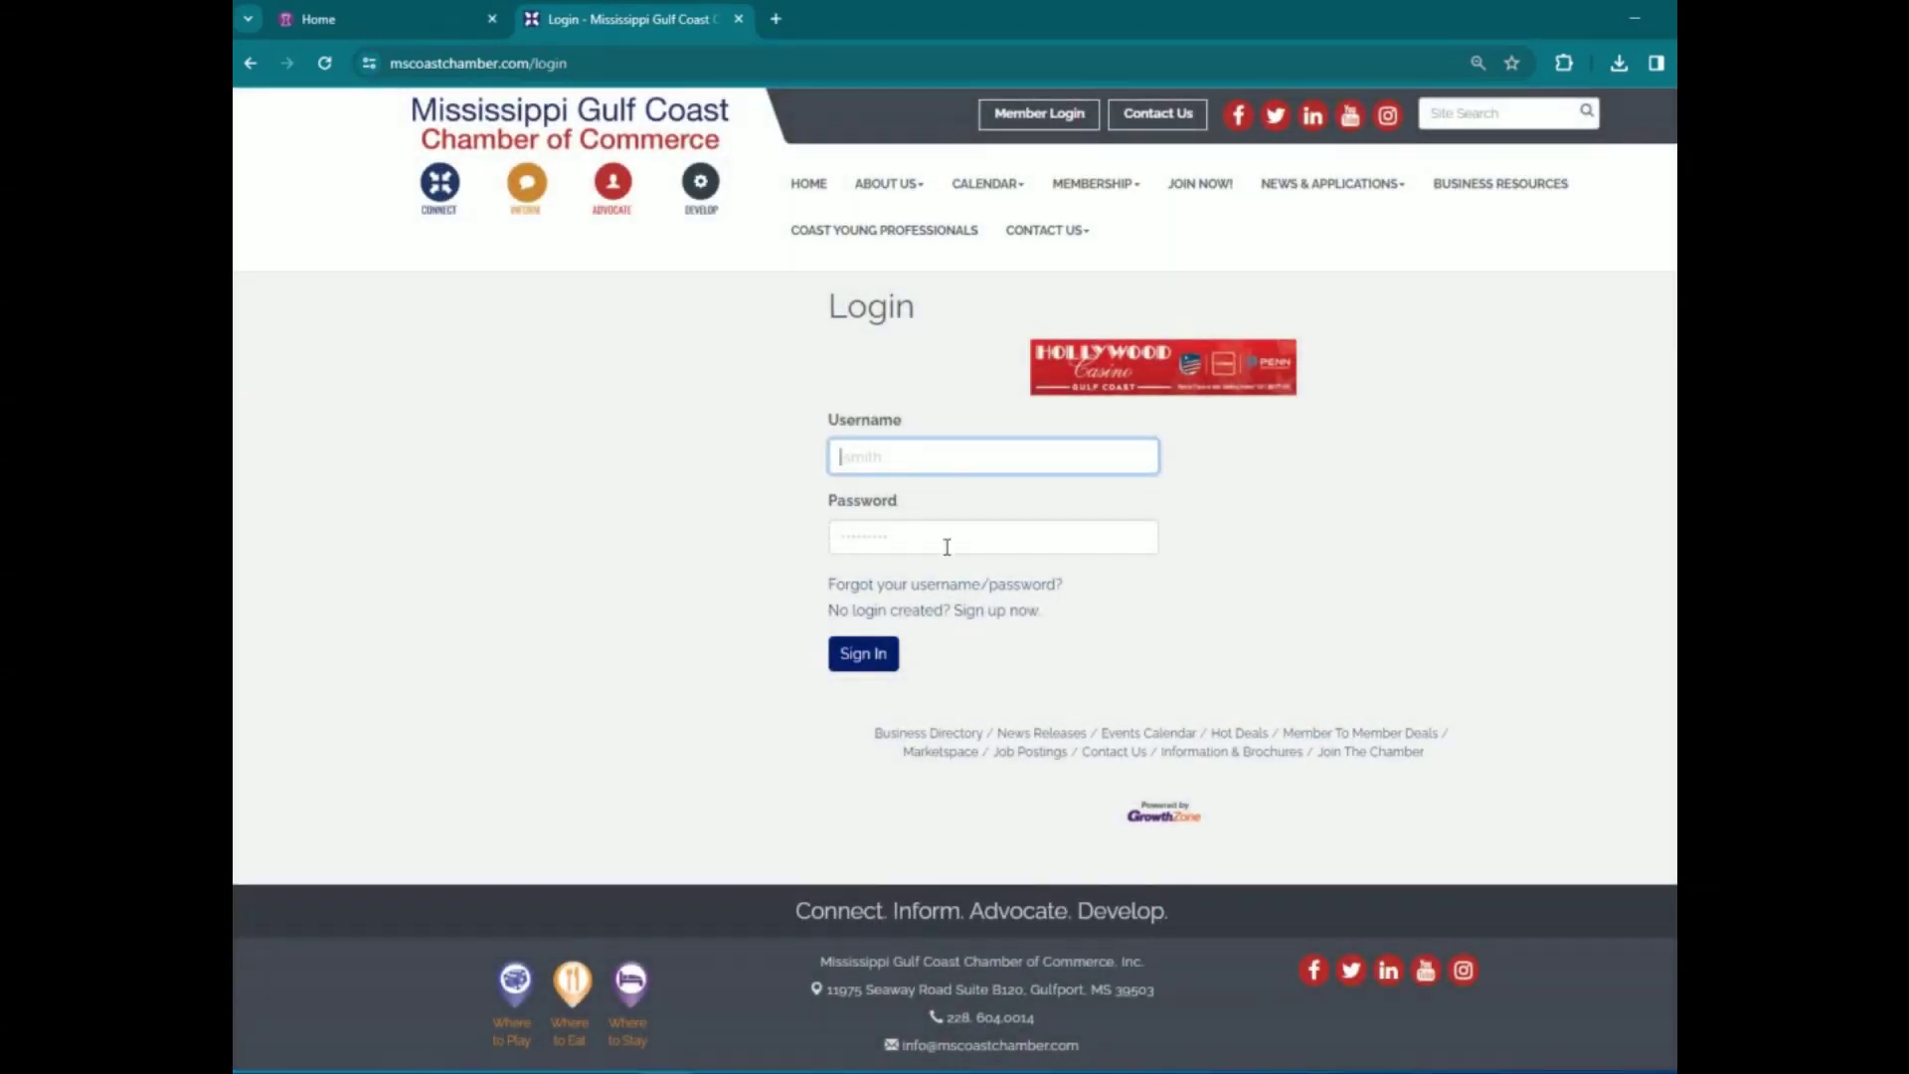
Enter the password and sign in to the chamber's ChamberMaster member portal
click(945, 546)
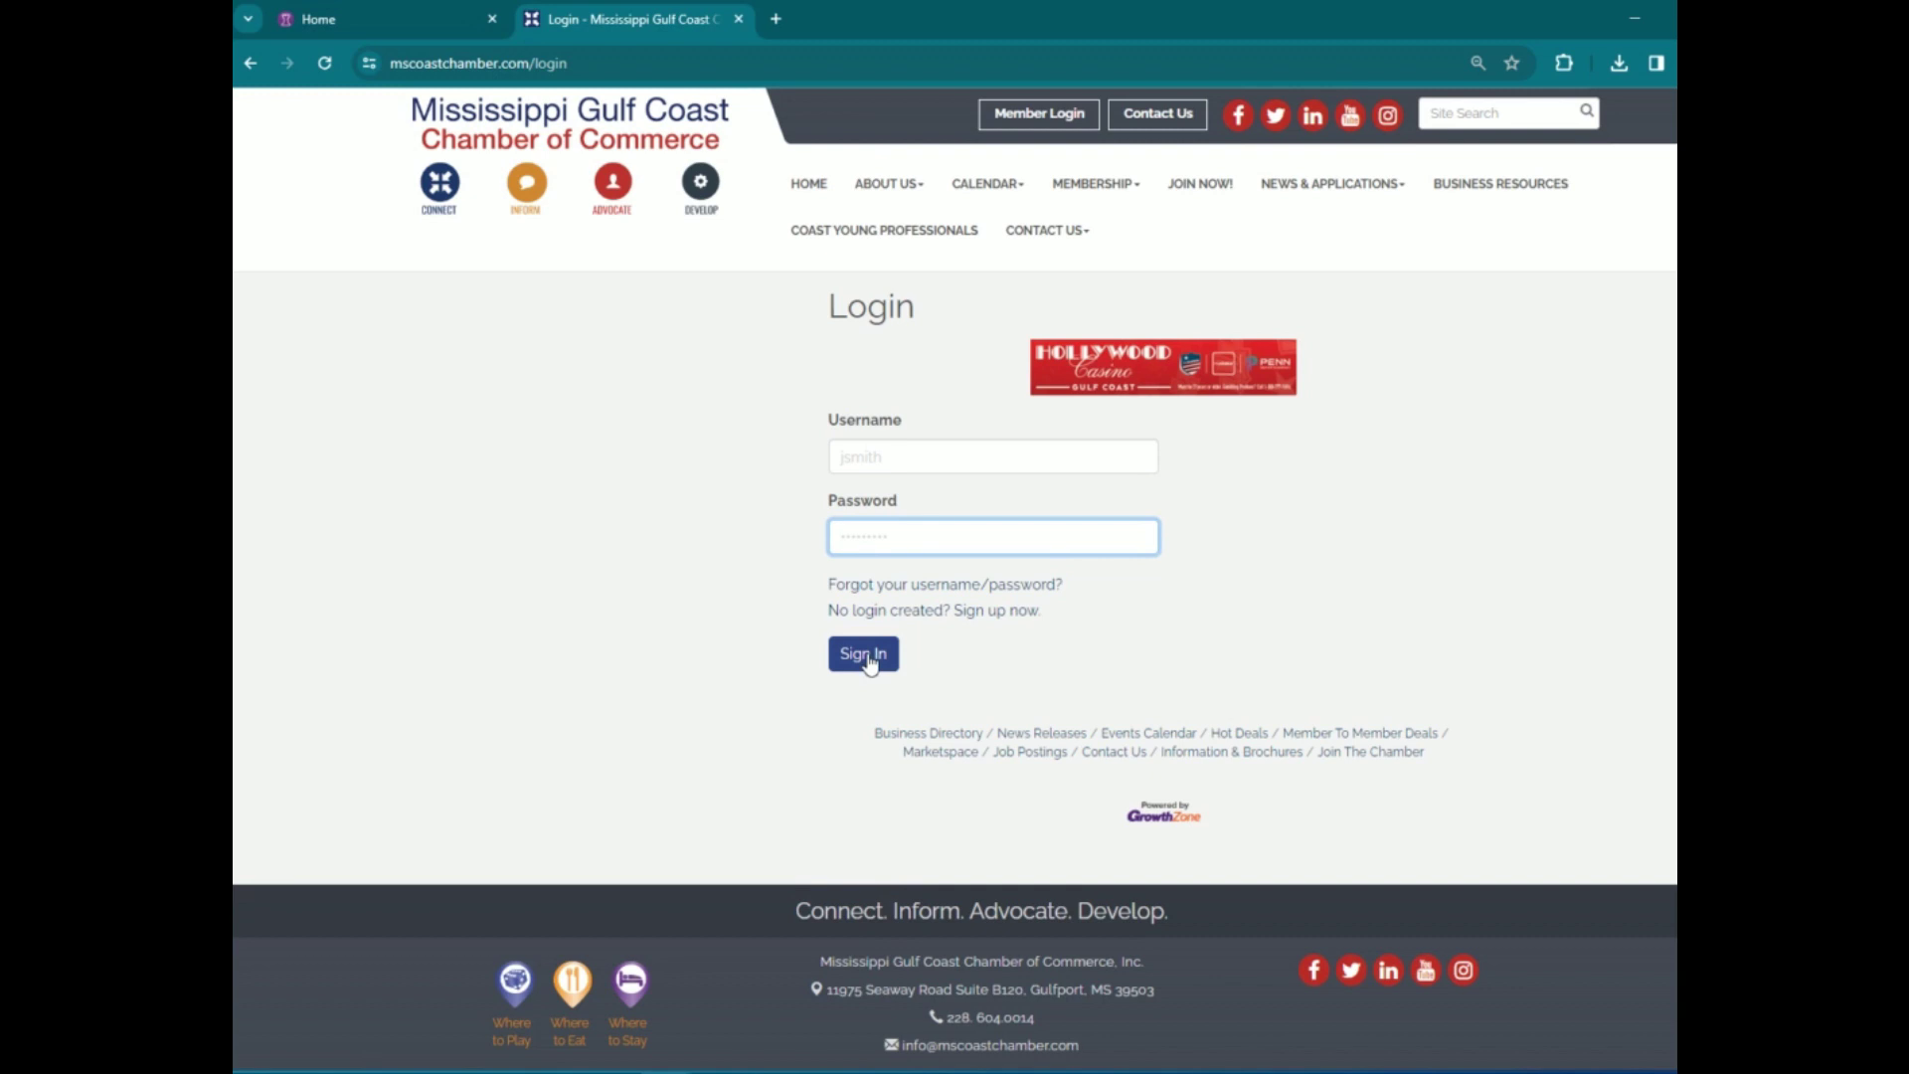
click(866, 656)
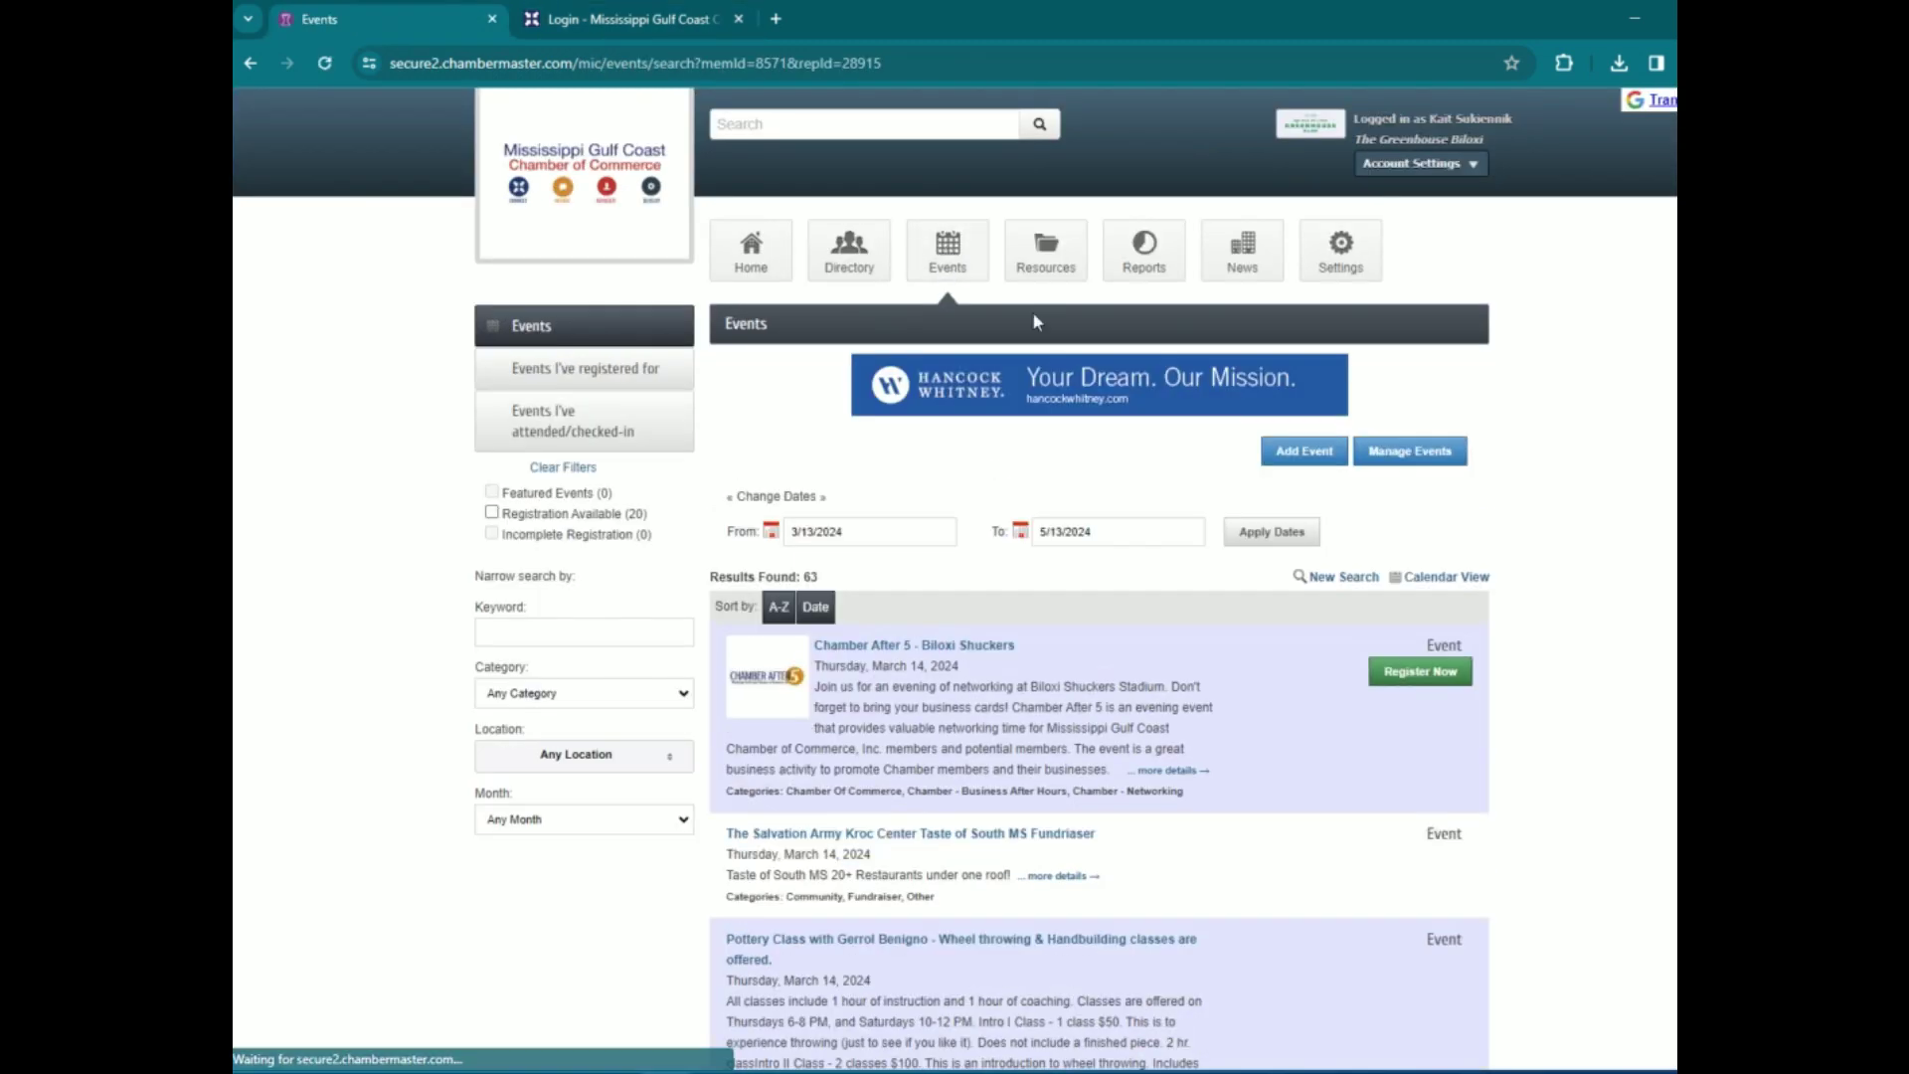
Add the 'South Mississippi Art League Reception' event on 3/13/2024 as timed, starting 5:30 PM
click(1303, 453)
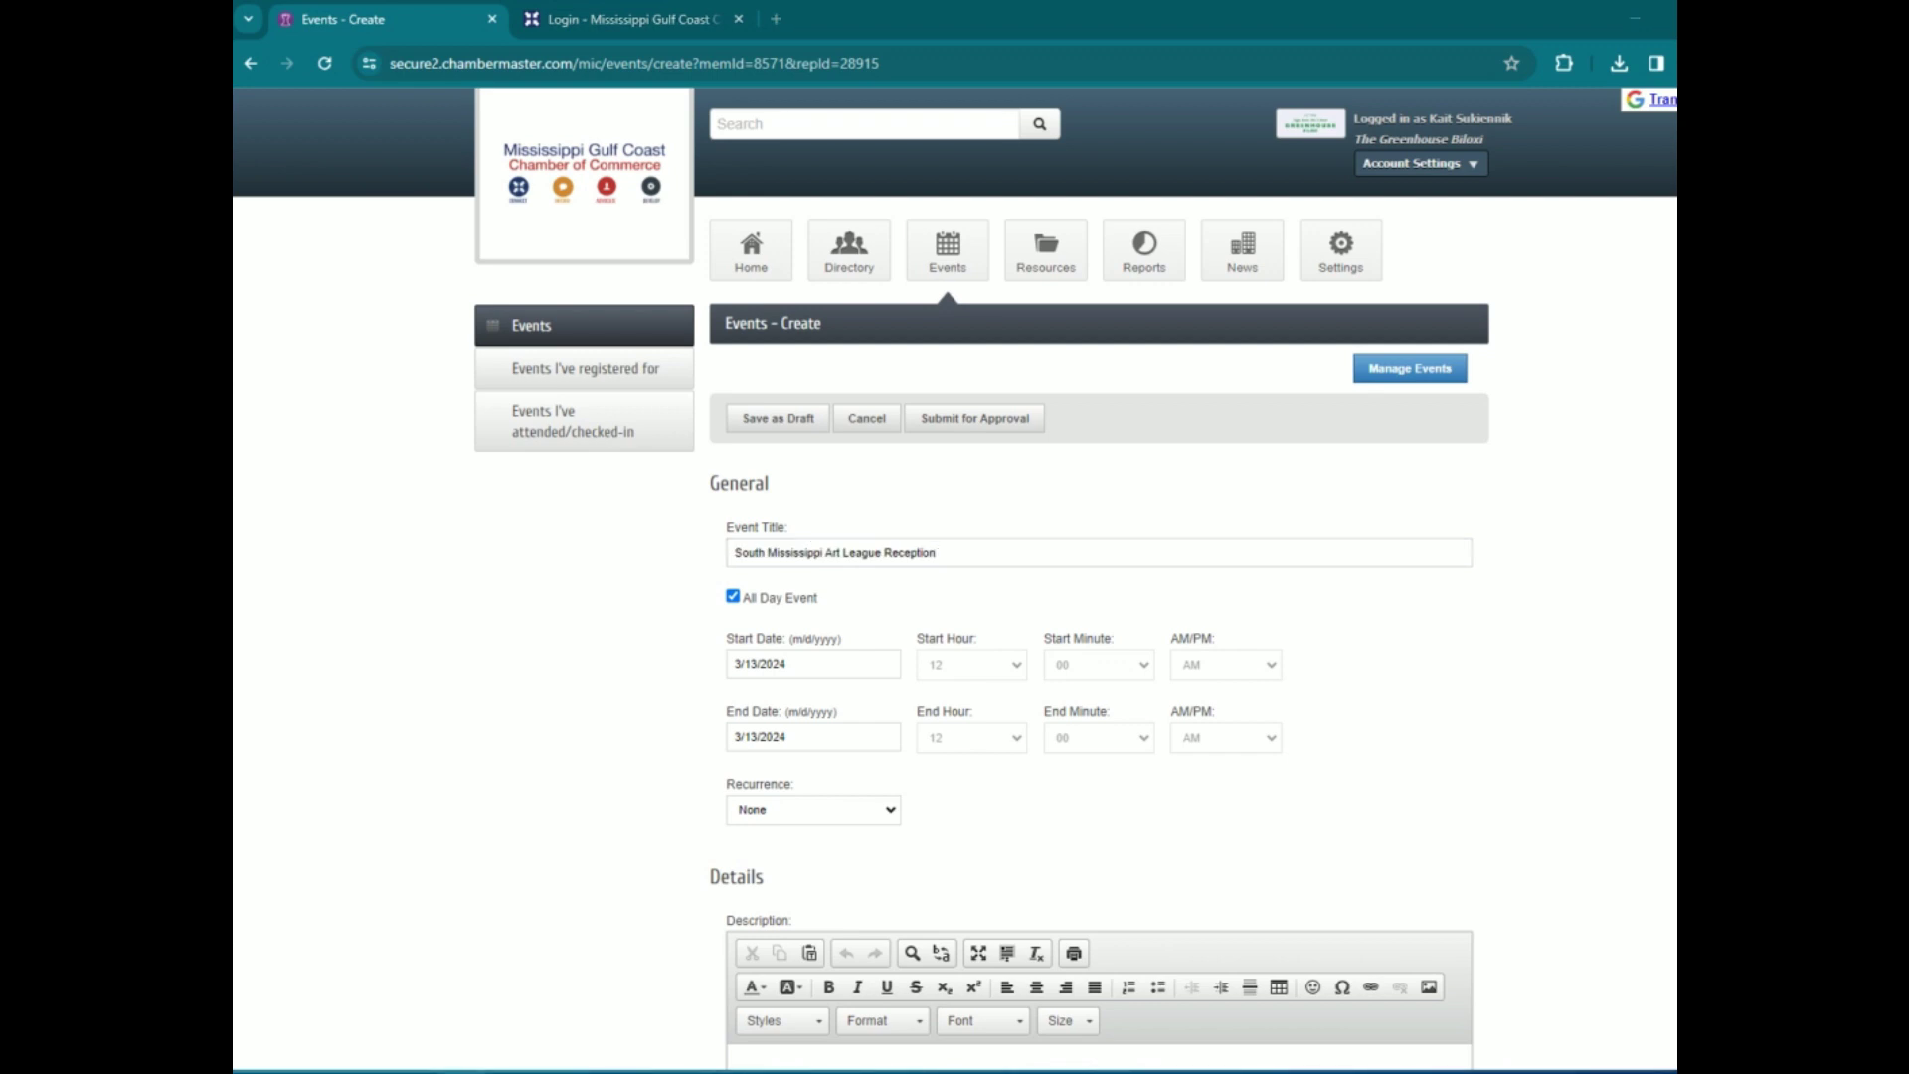
scroll(893, 584, down, 2)
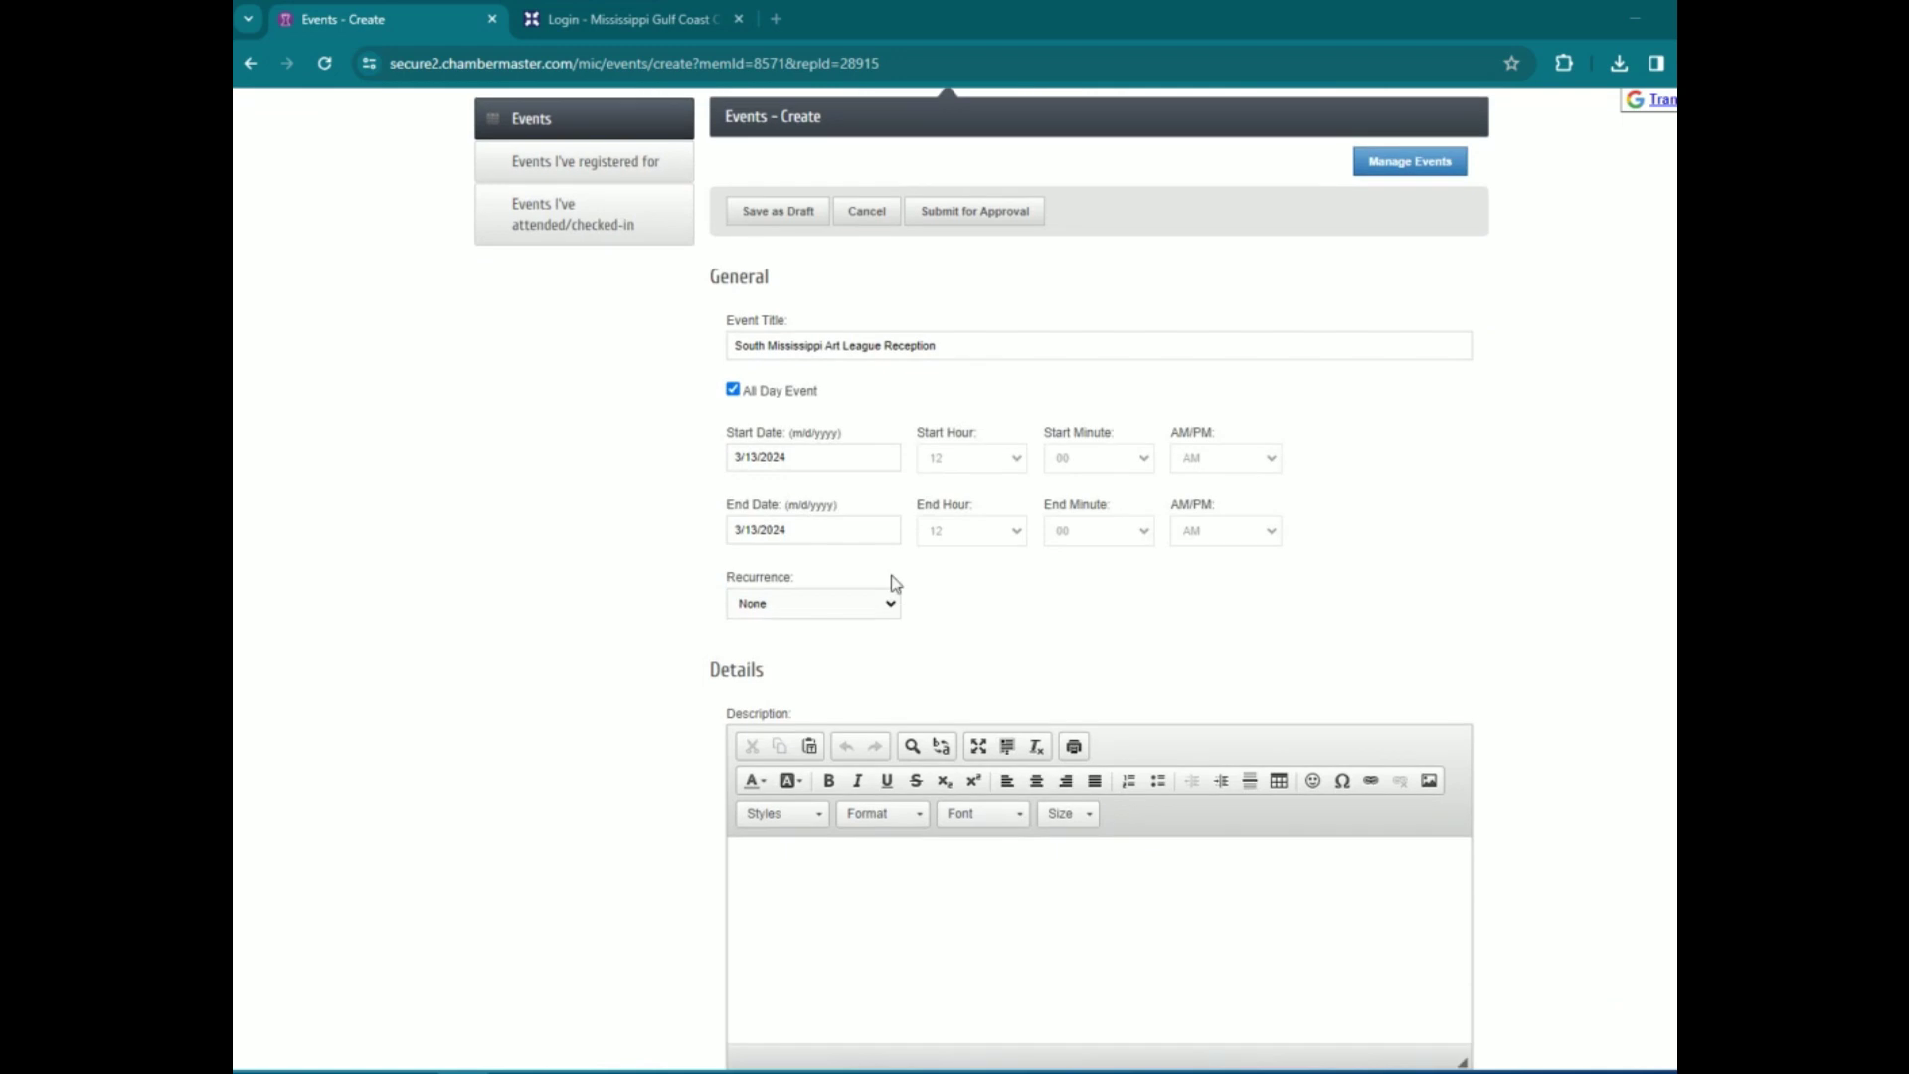
click(764, 393)
click(984, 460)
click(974, 540)
click(1091, 461)
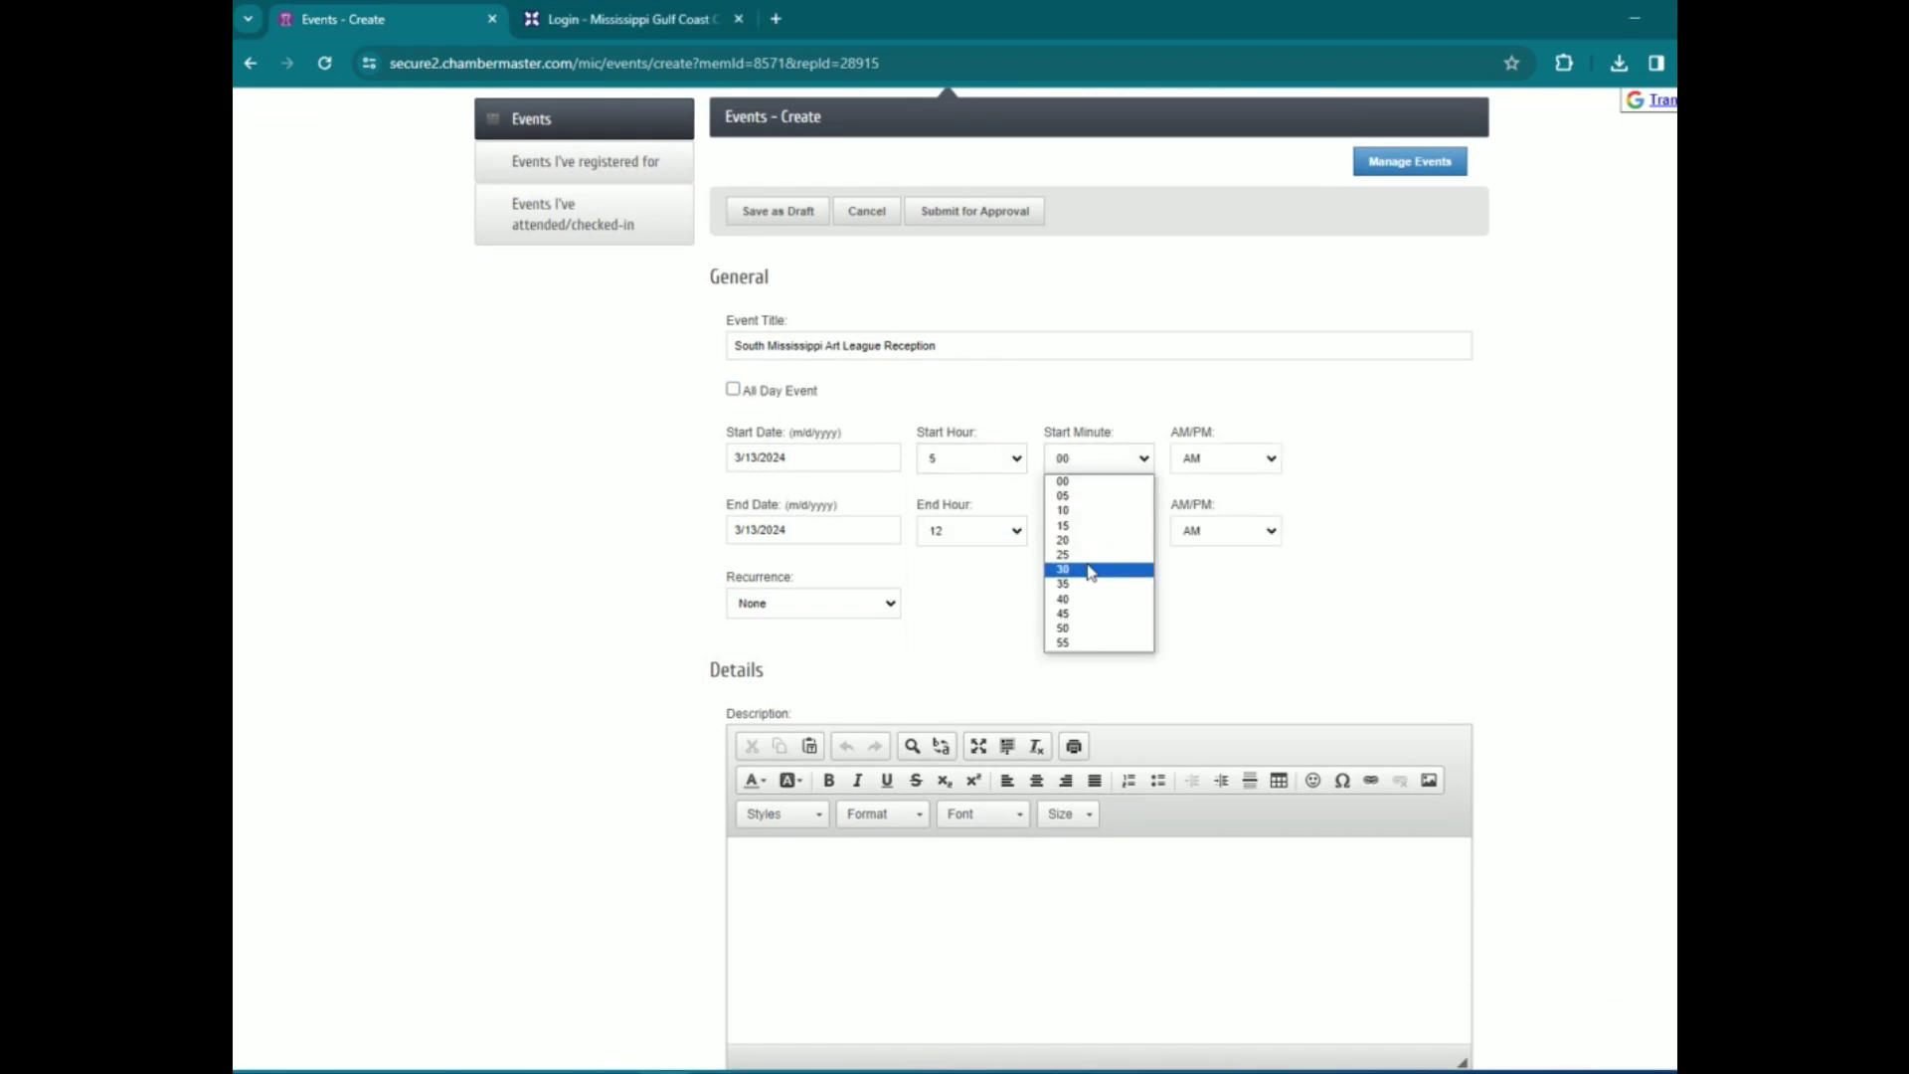
click(1091, 571)
drag(1225, 457, 1201, 496)
click(1224, 532)
Set the event's end time to 7:00 PM
click(1202, 567)
click(970, 531)
click(962, 649)
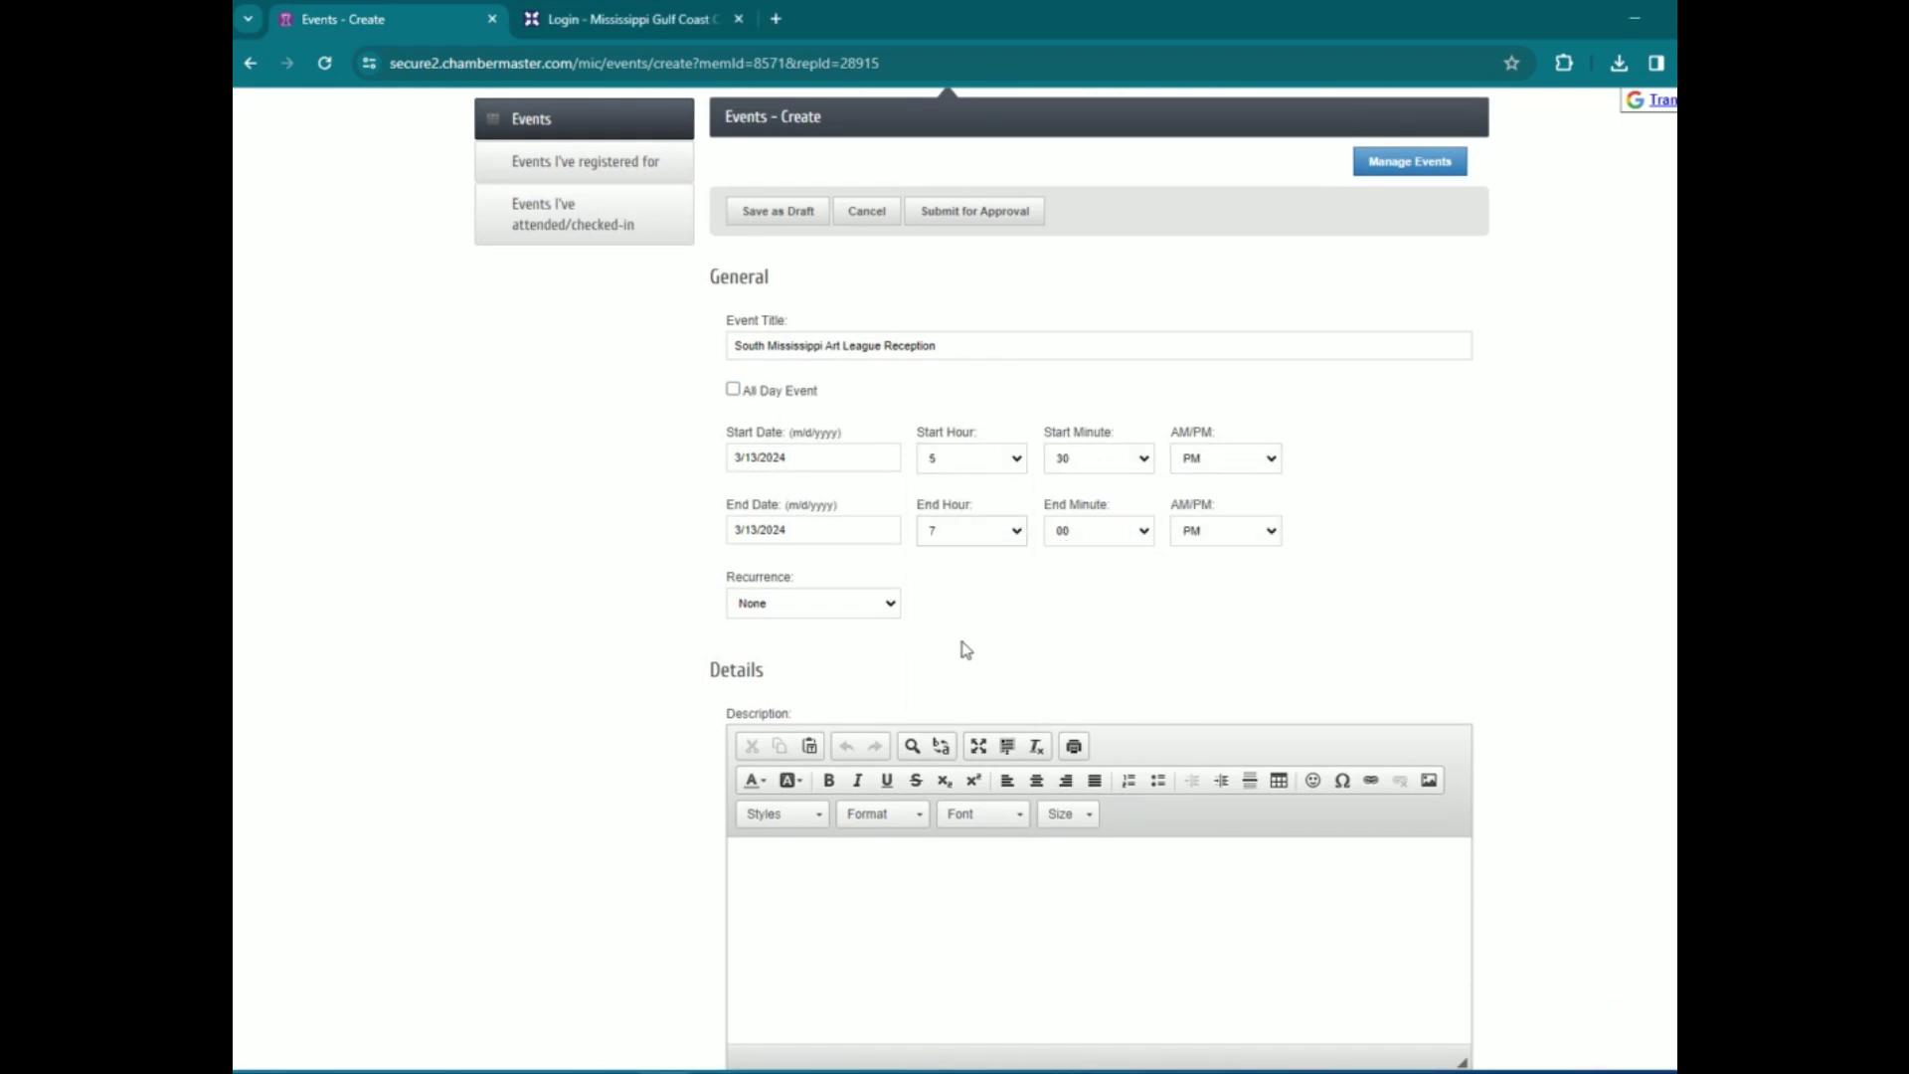
scroll(639, 506, down, 5)
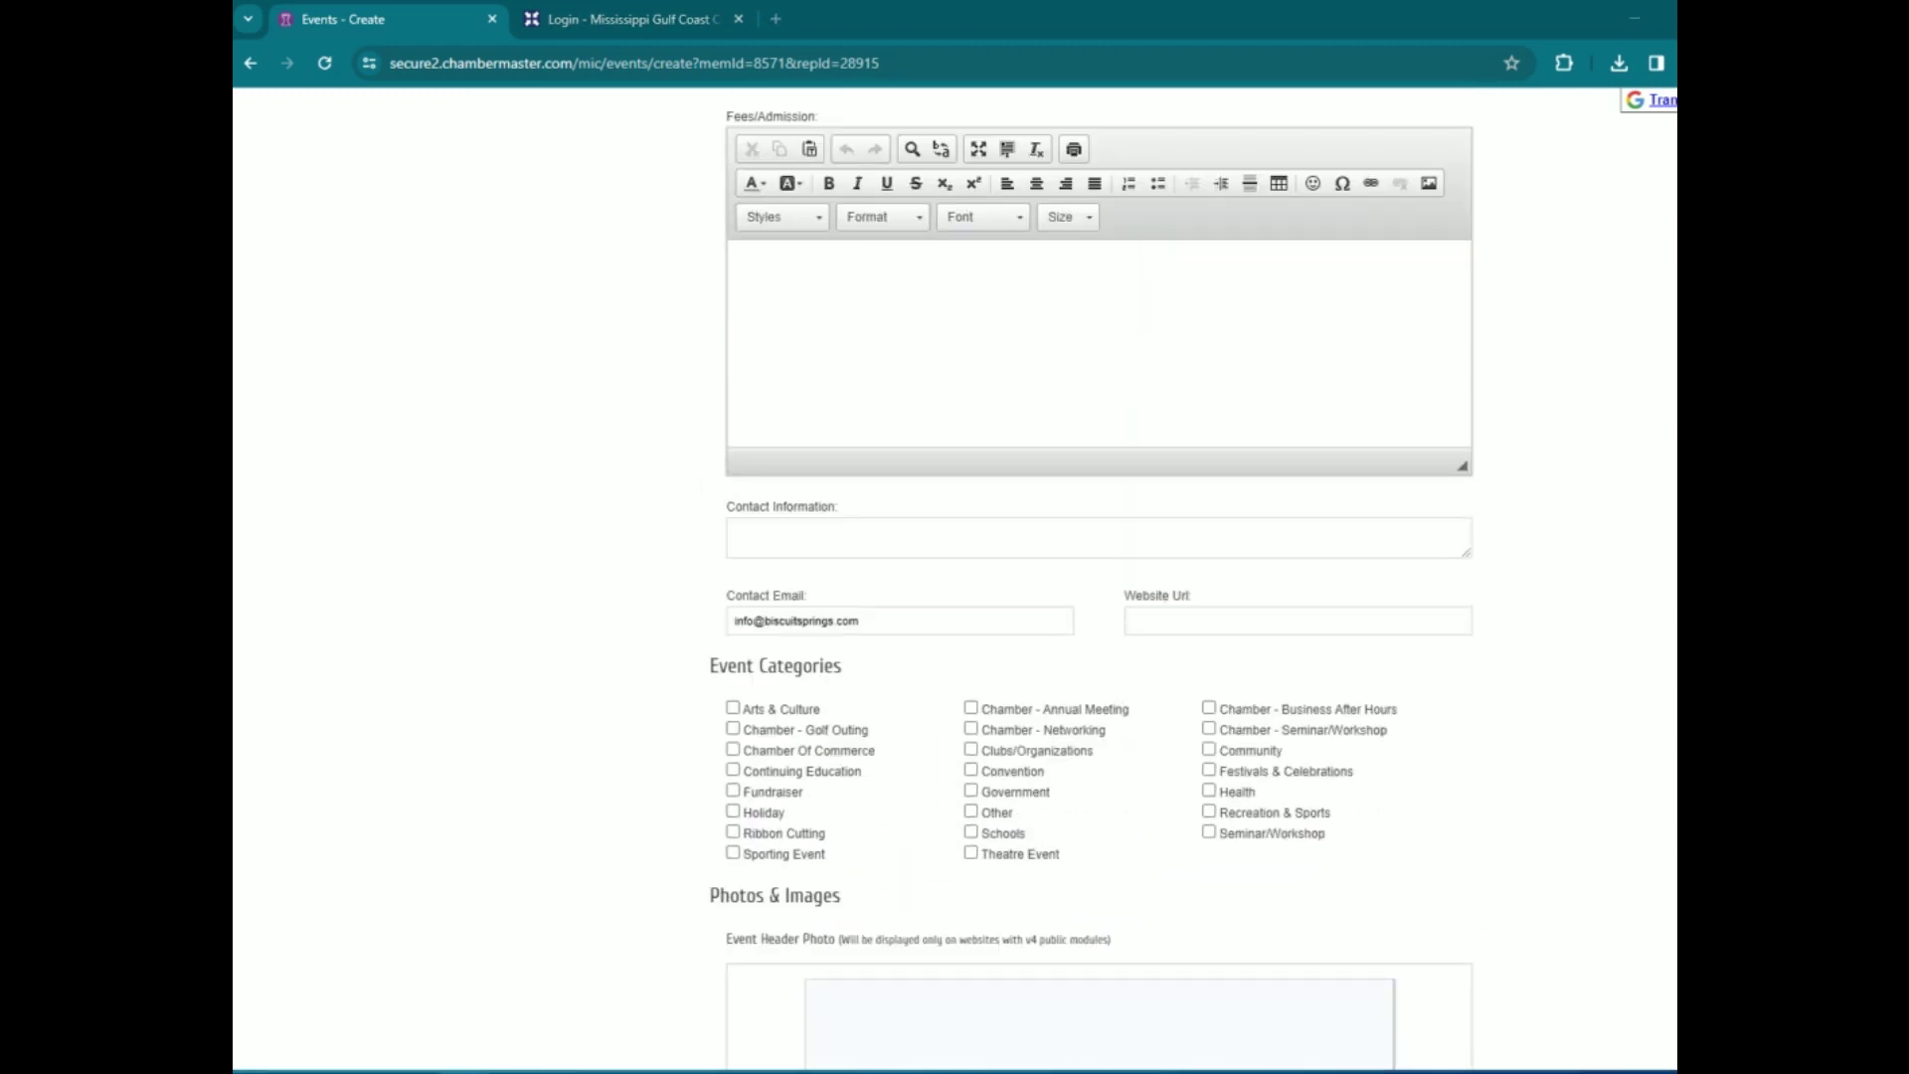
Paste the Facebook event link into the event's Website Url field
click(1225, 616)
key(ctrl+v)
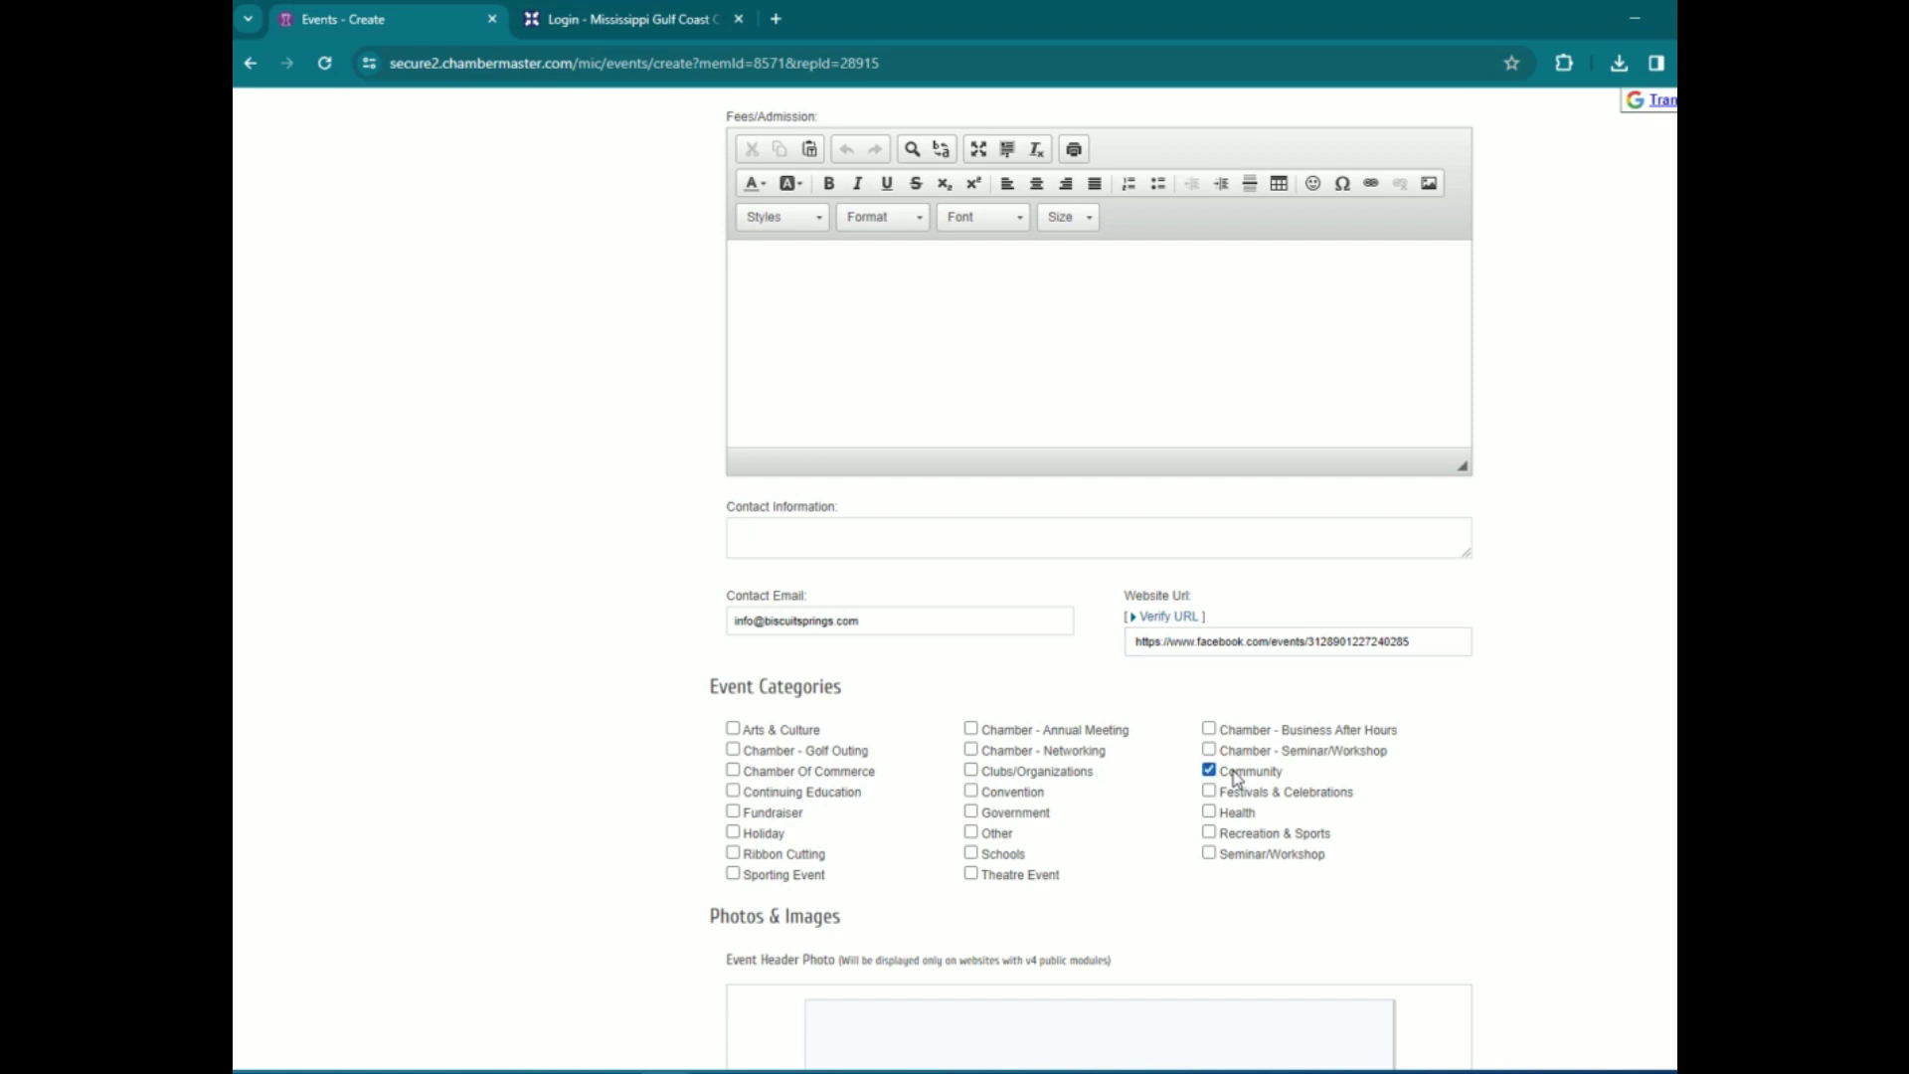
scroll(1380, 784, down, 3)
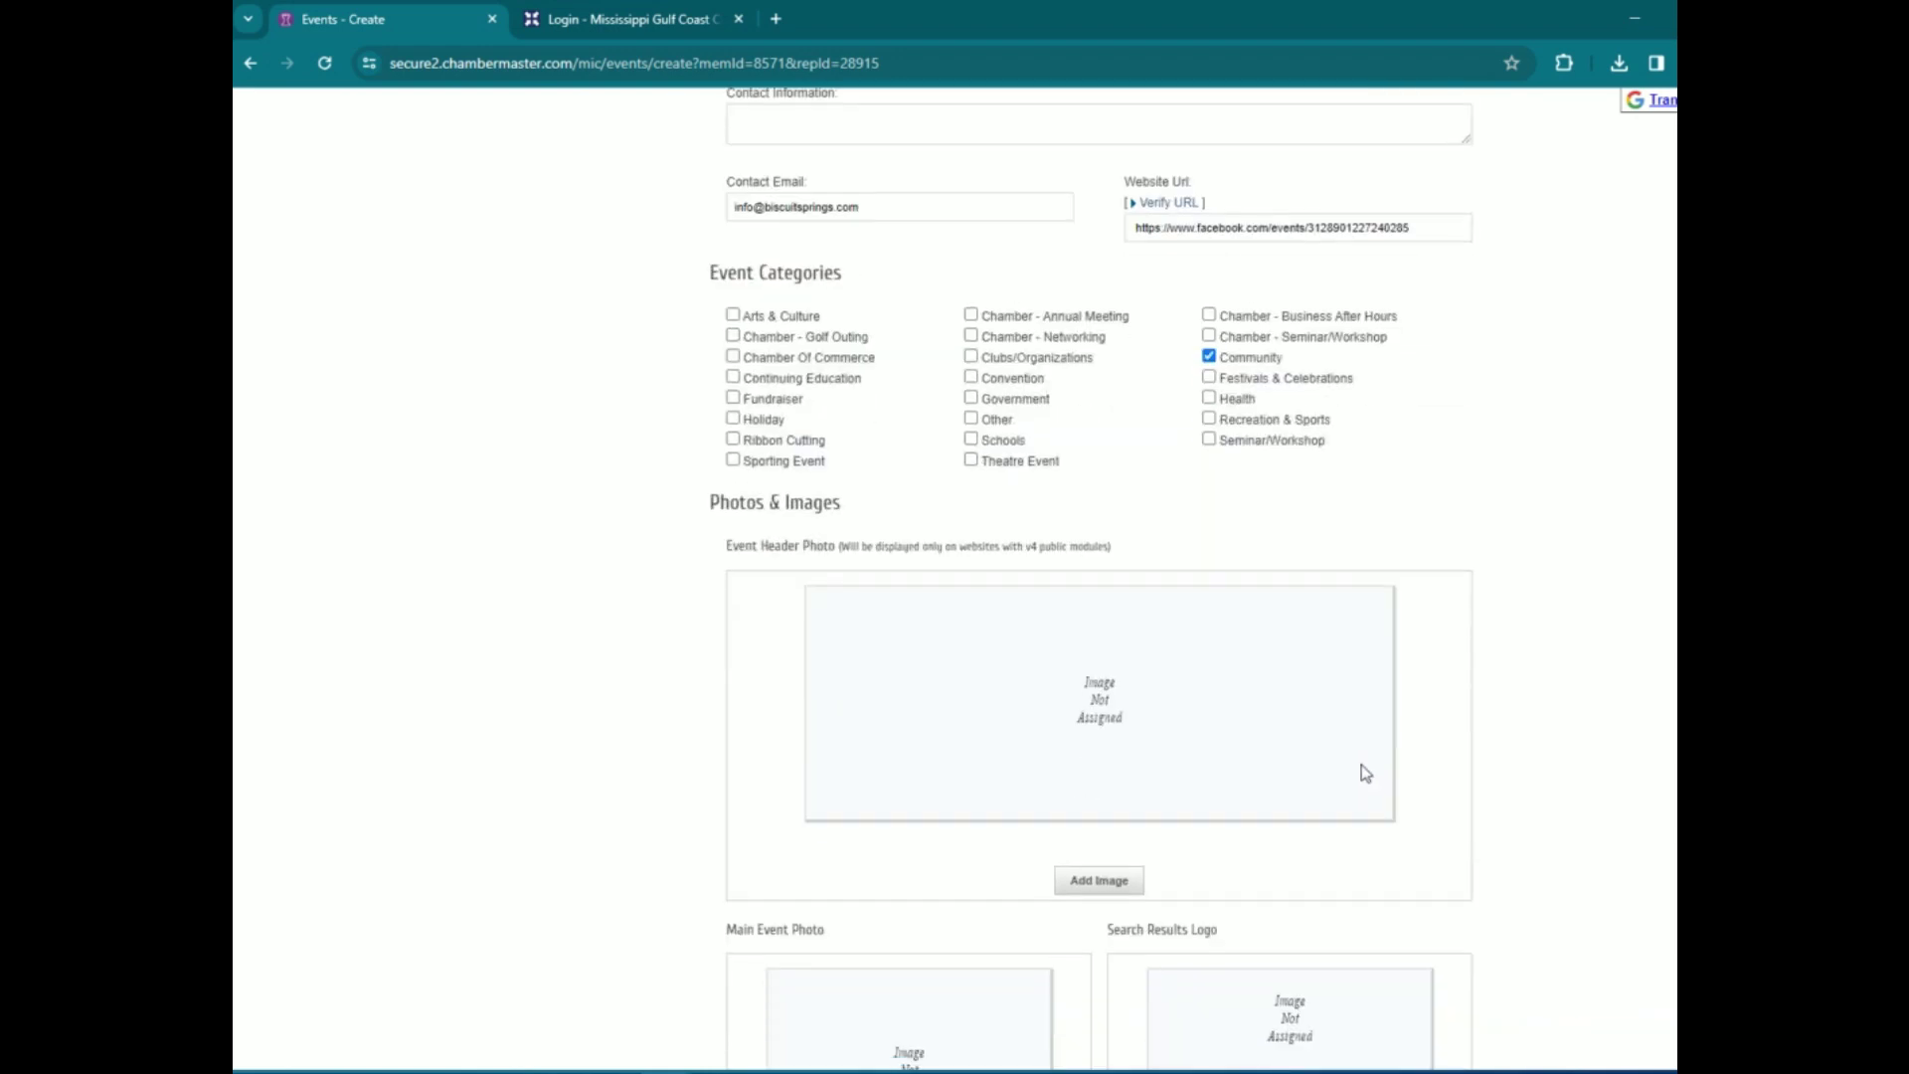
Upload the South Mississippi Art League logo as the Event Header Photo
click(1134, 776)
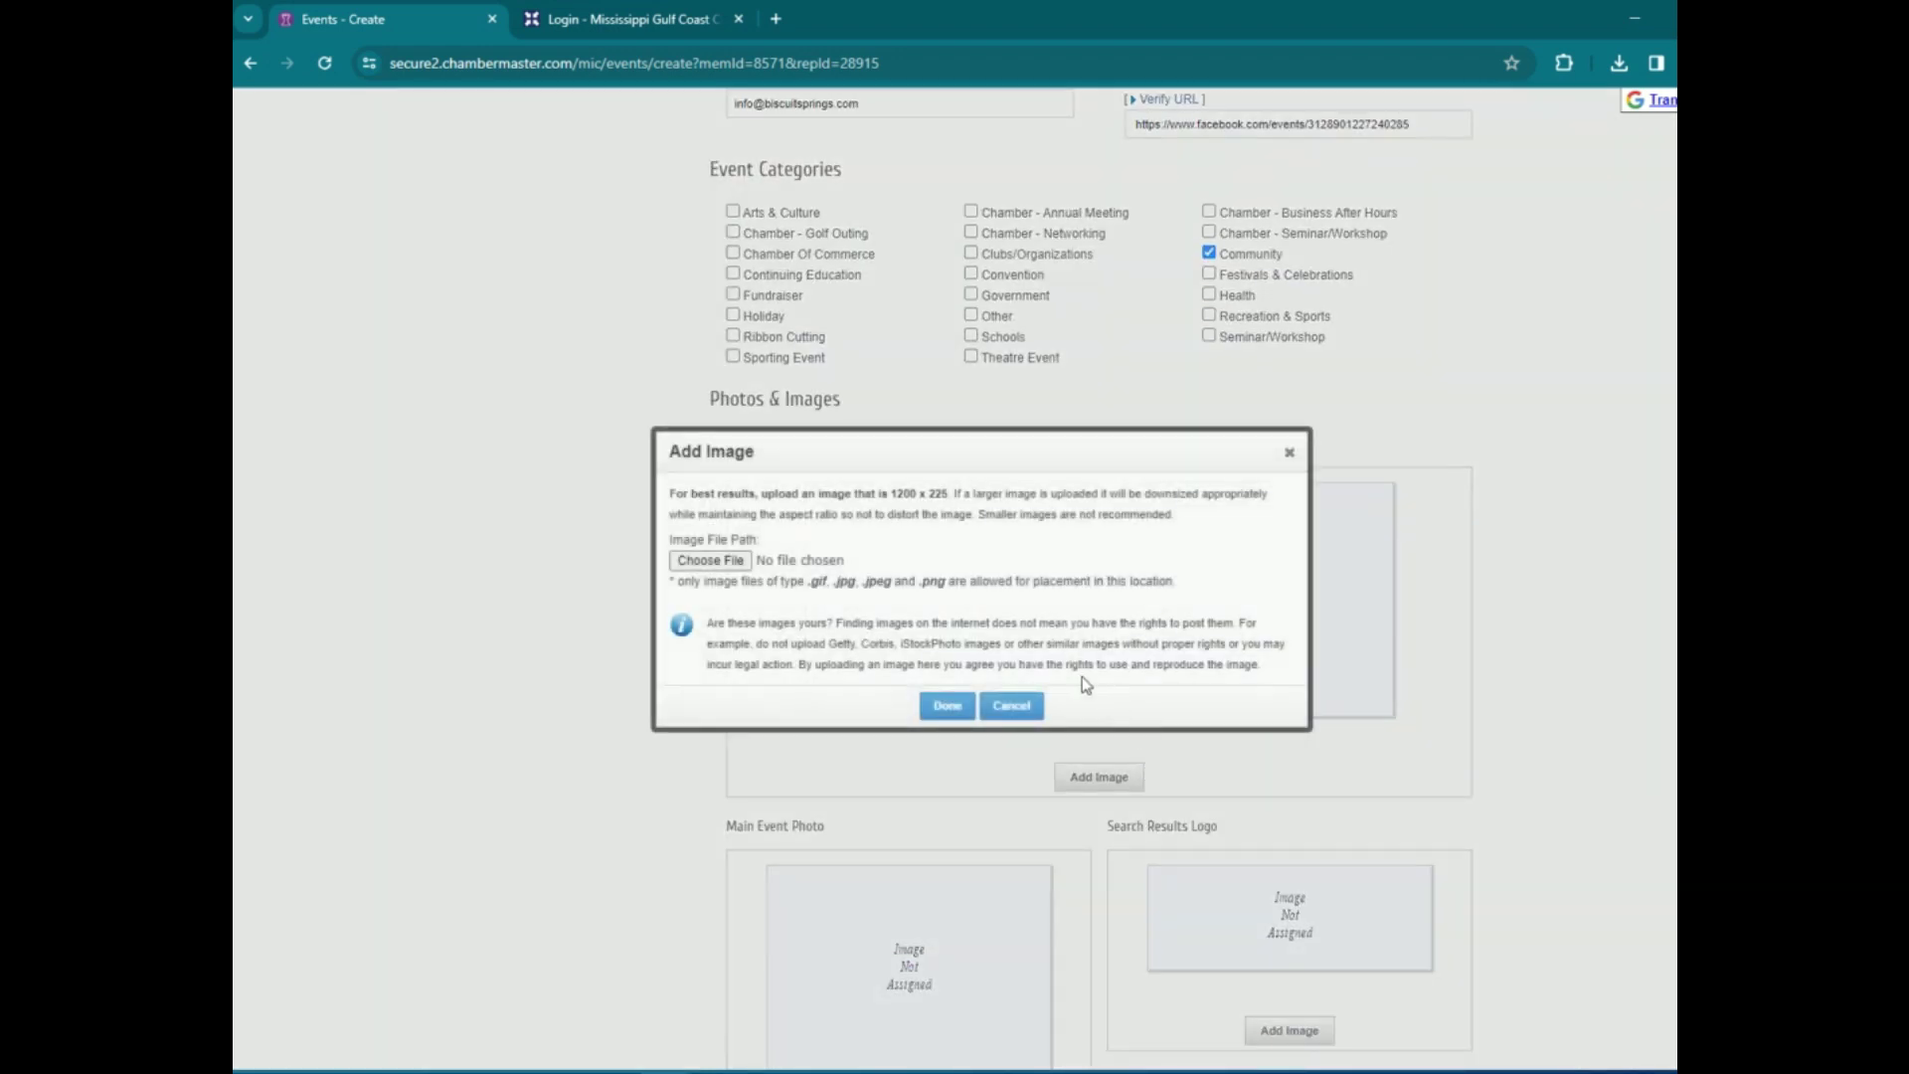
click(728, 560)
click(635, 179)
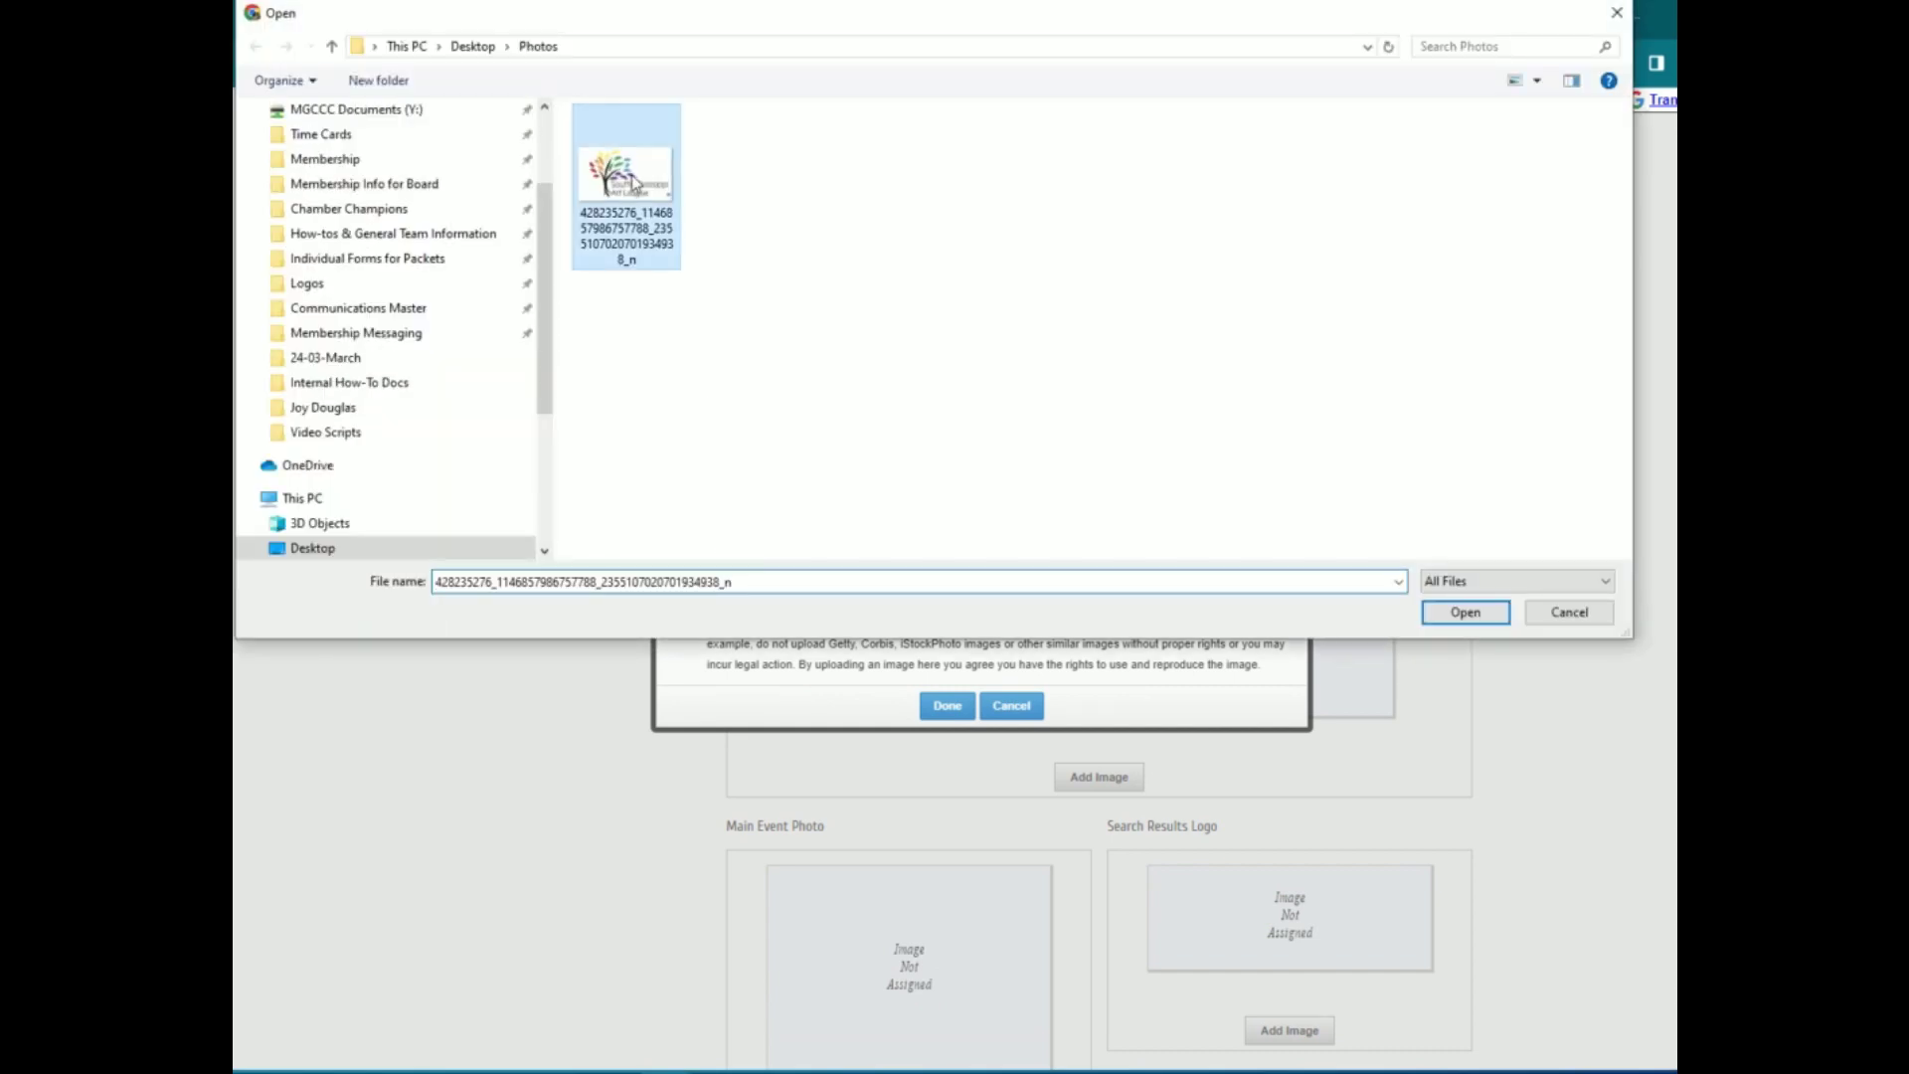
click(1466, 612)
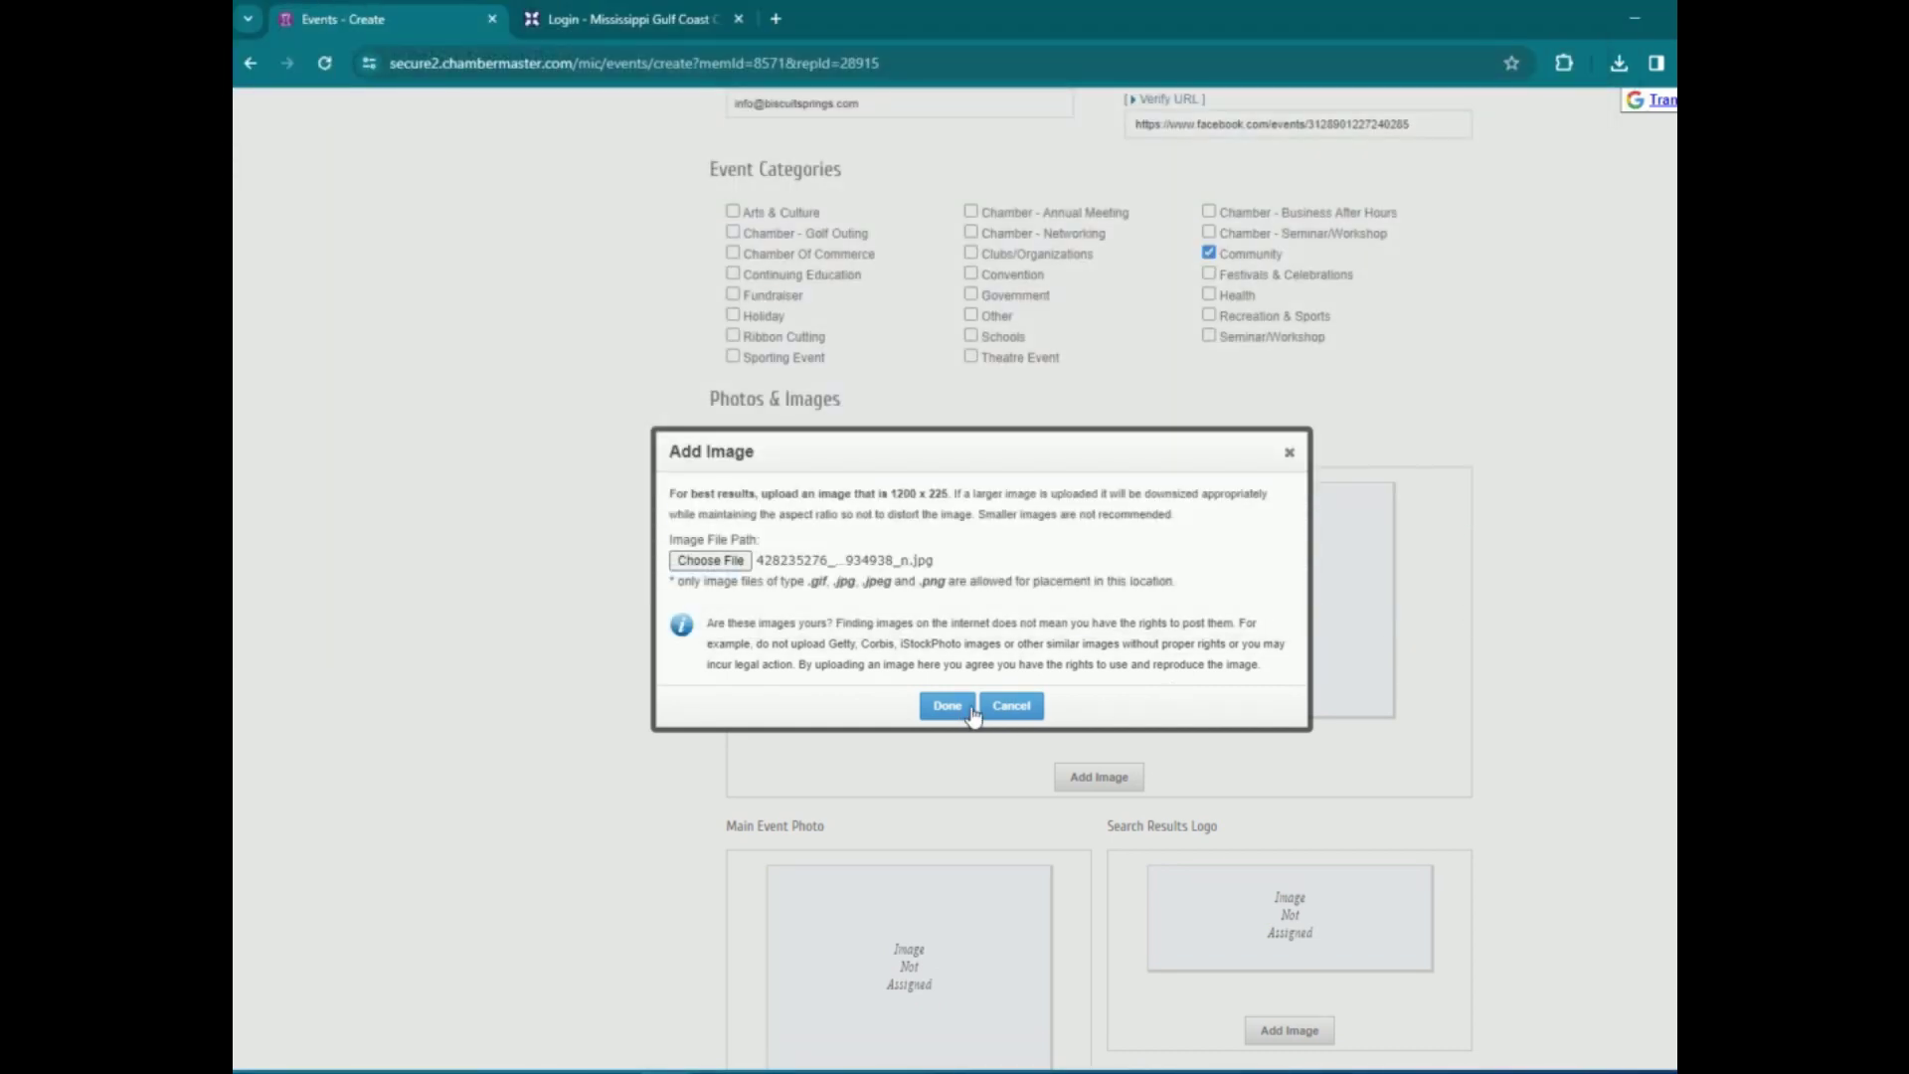
click(972, 705)
scroll(956, 671, down, 2)
scroll(910, 631, down, 2)
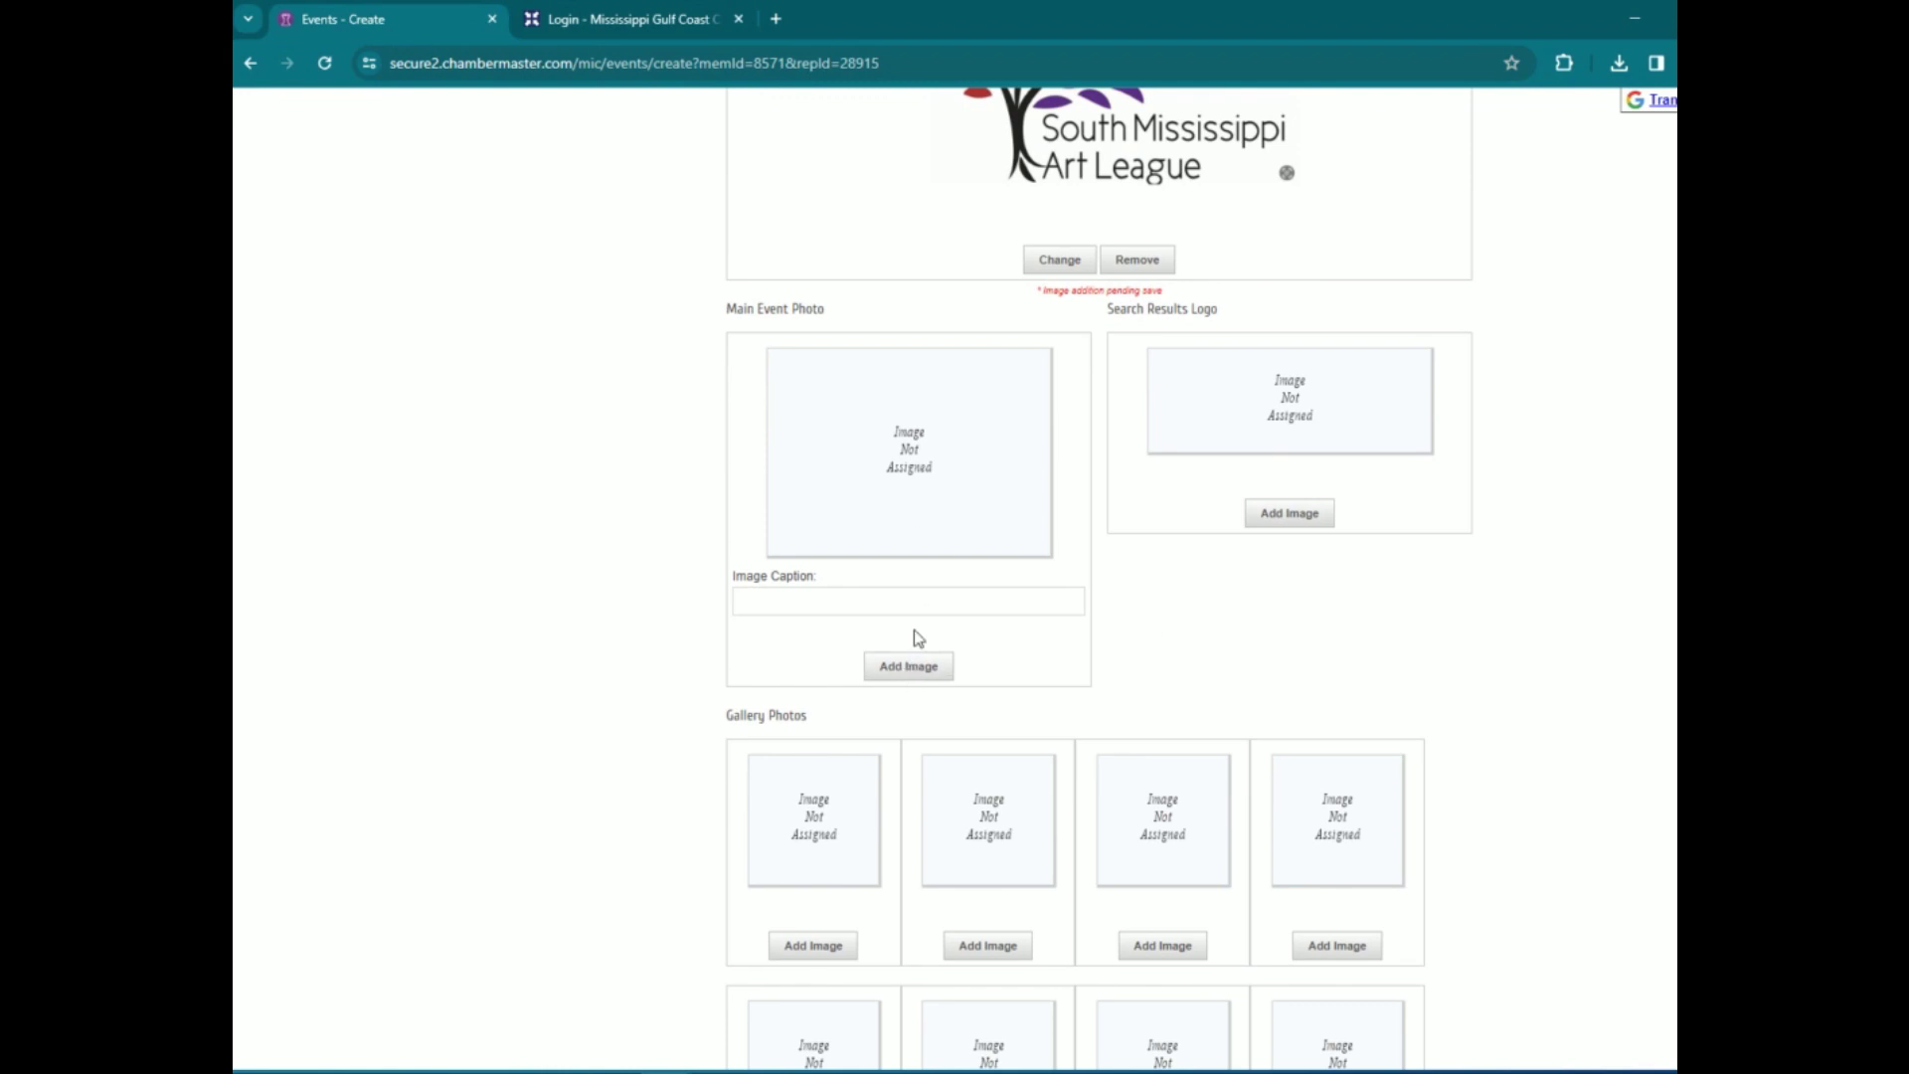
Upload the same logo file as the Main Event Photo
click(909, 665)
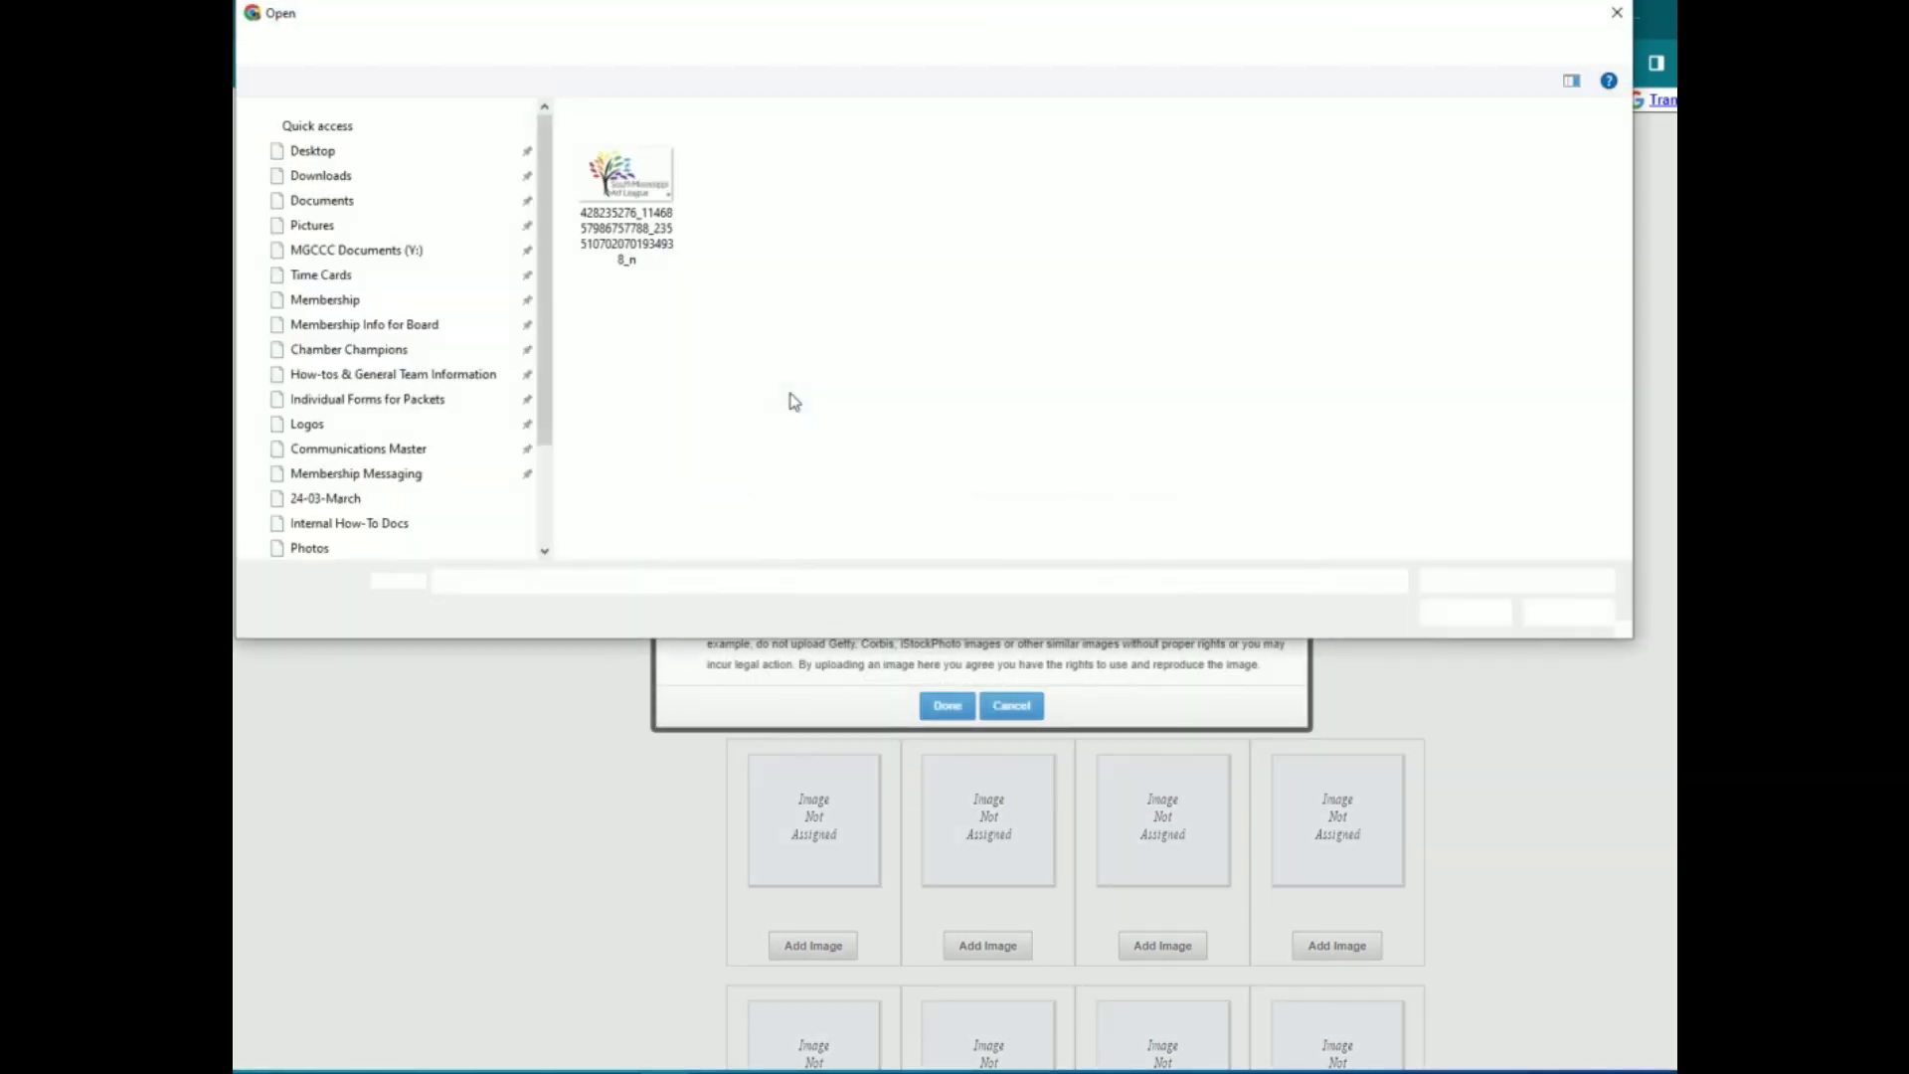
click(627, 194)
click(1465, 612)
click(949, 706)
scroll(970, 598, down, 5)
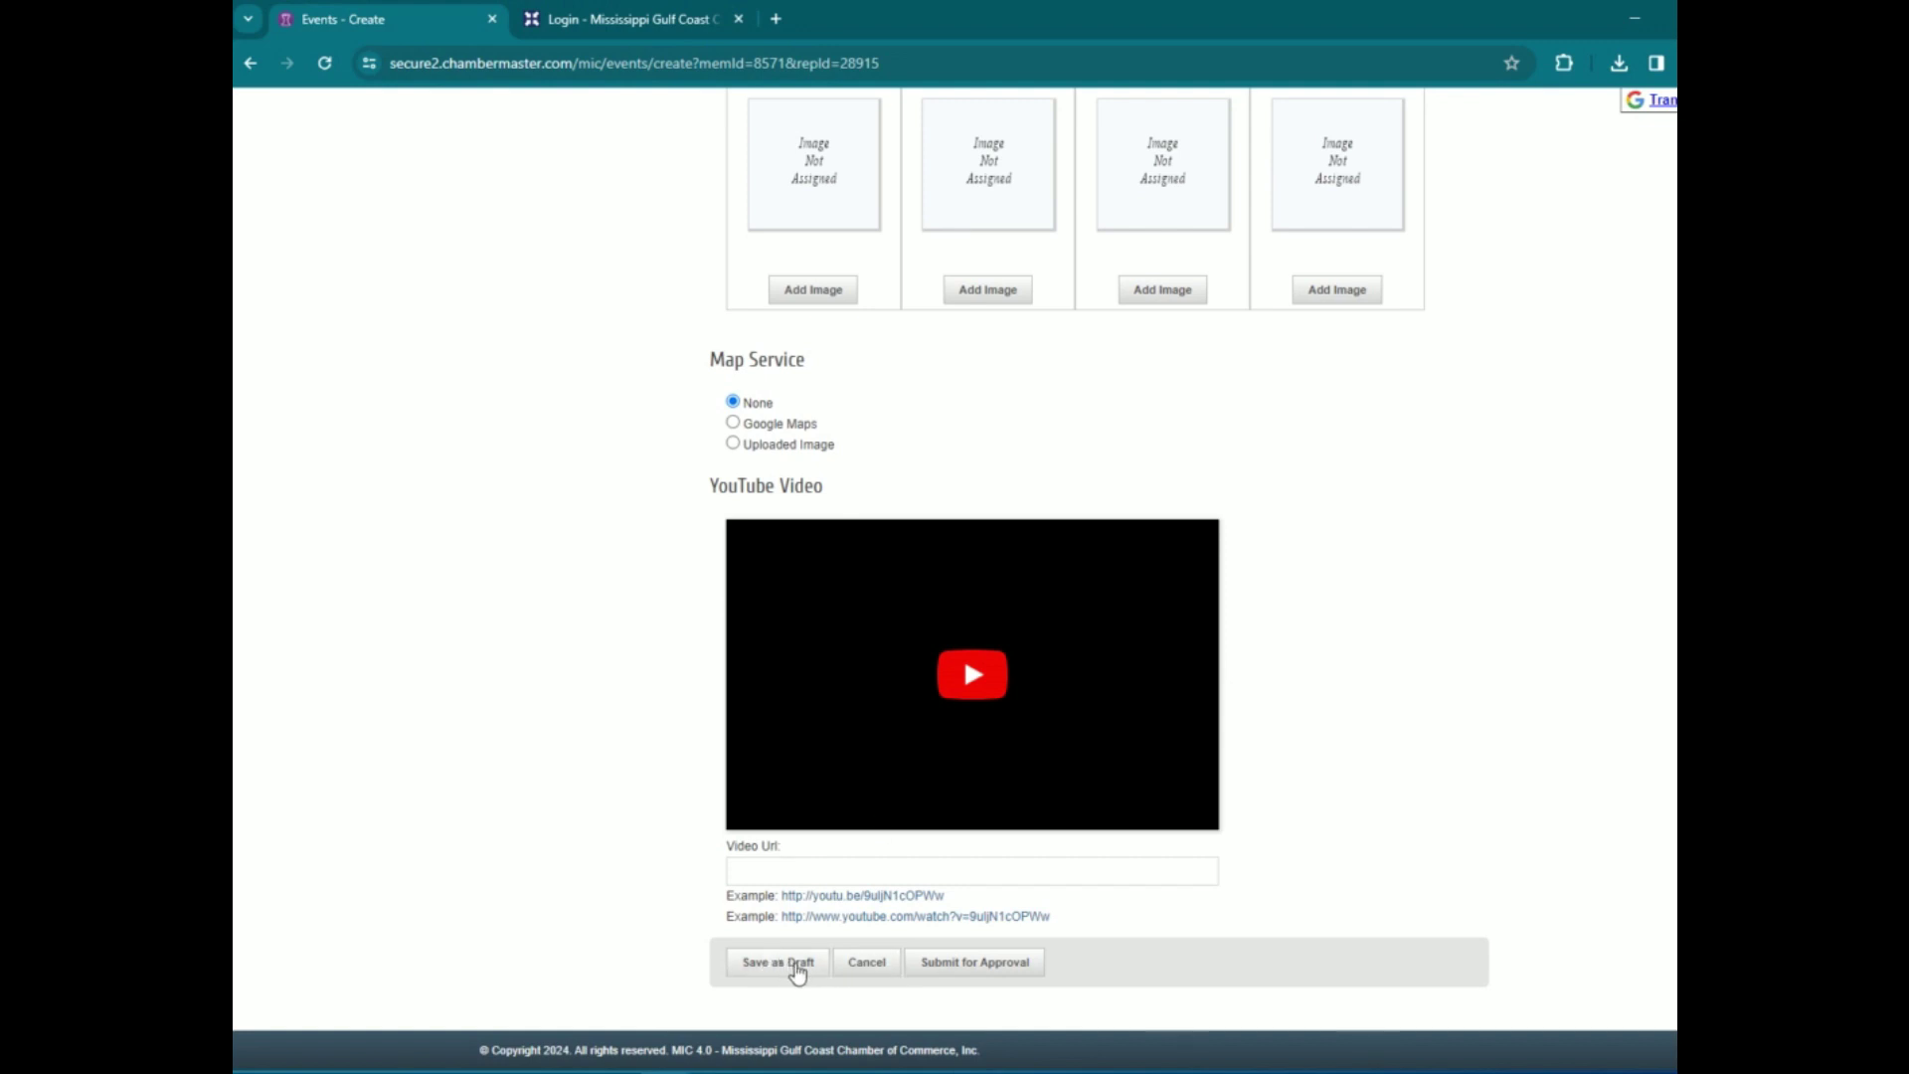
Submit the event for approval, then view the chamber's Community Calendar
click(972, 966)
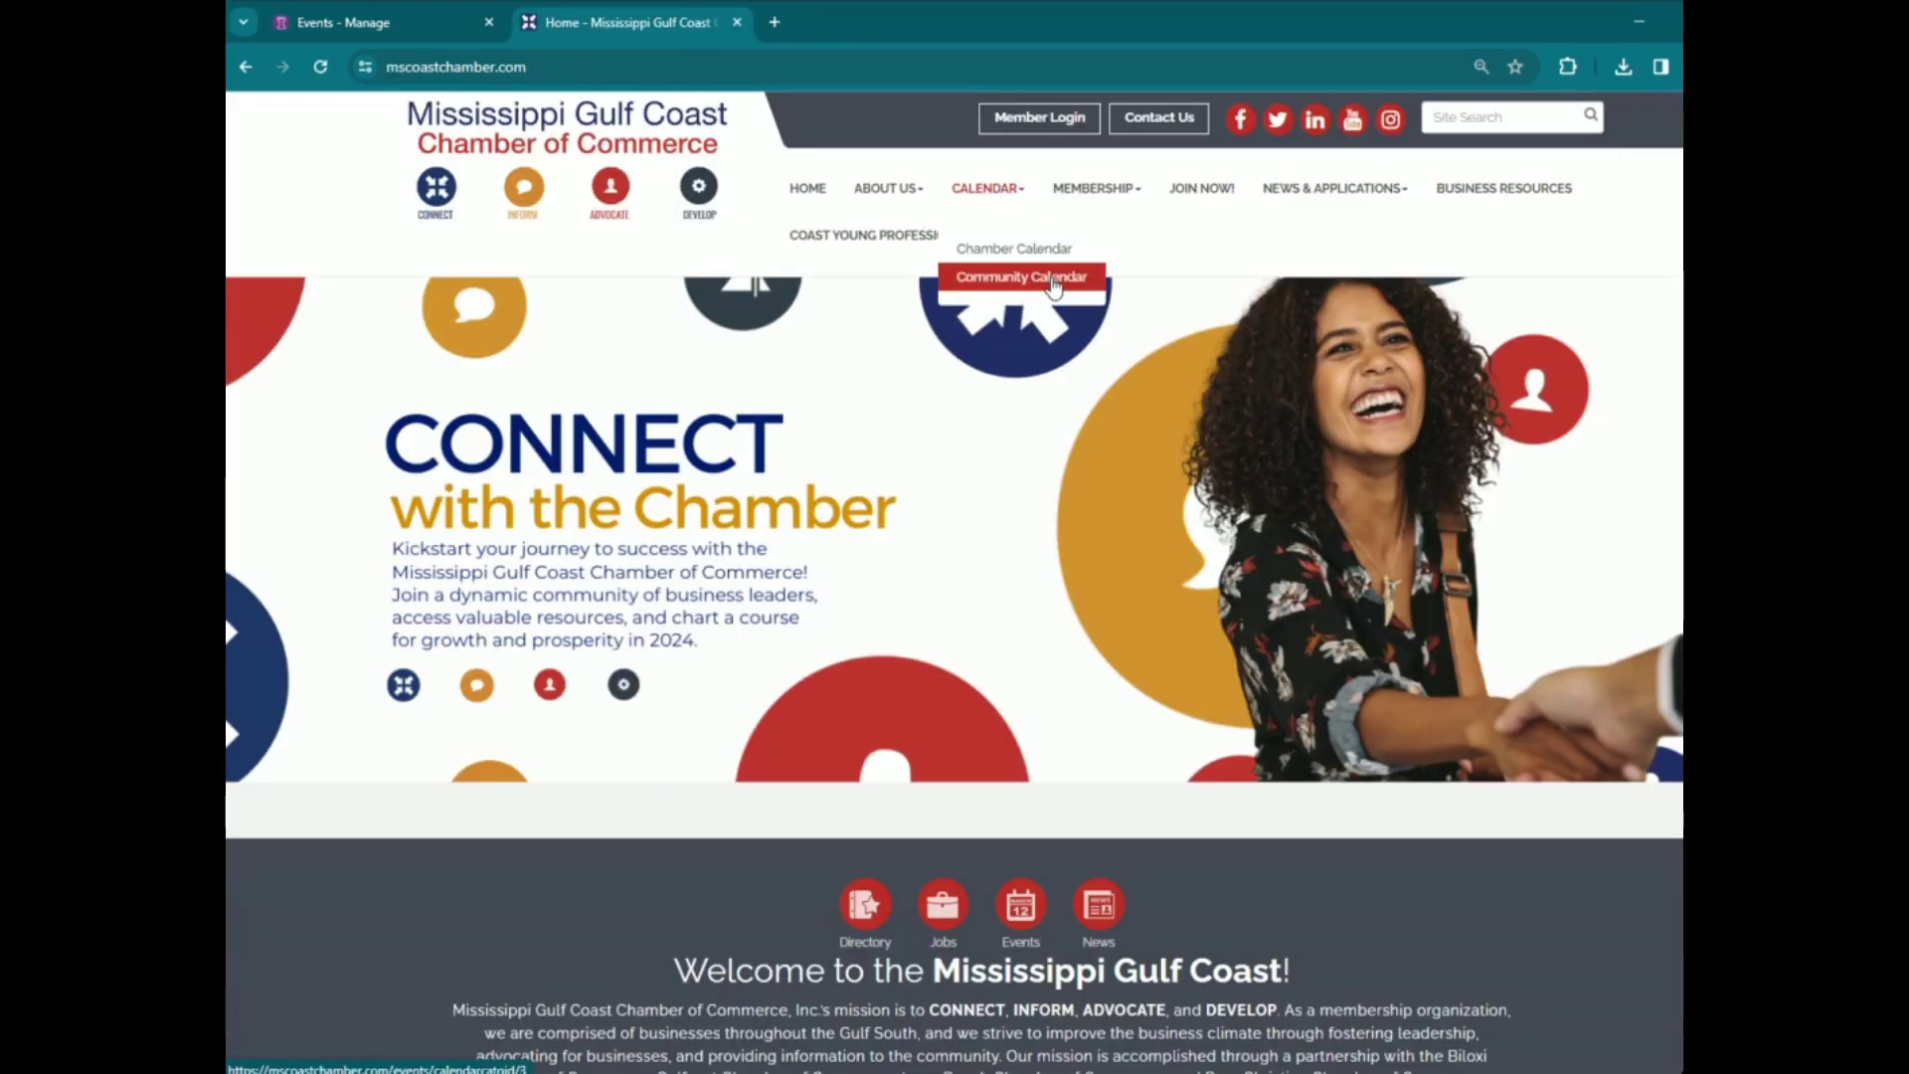
click(1053, 288)
scroll(1126, 400, down, 5)
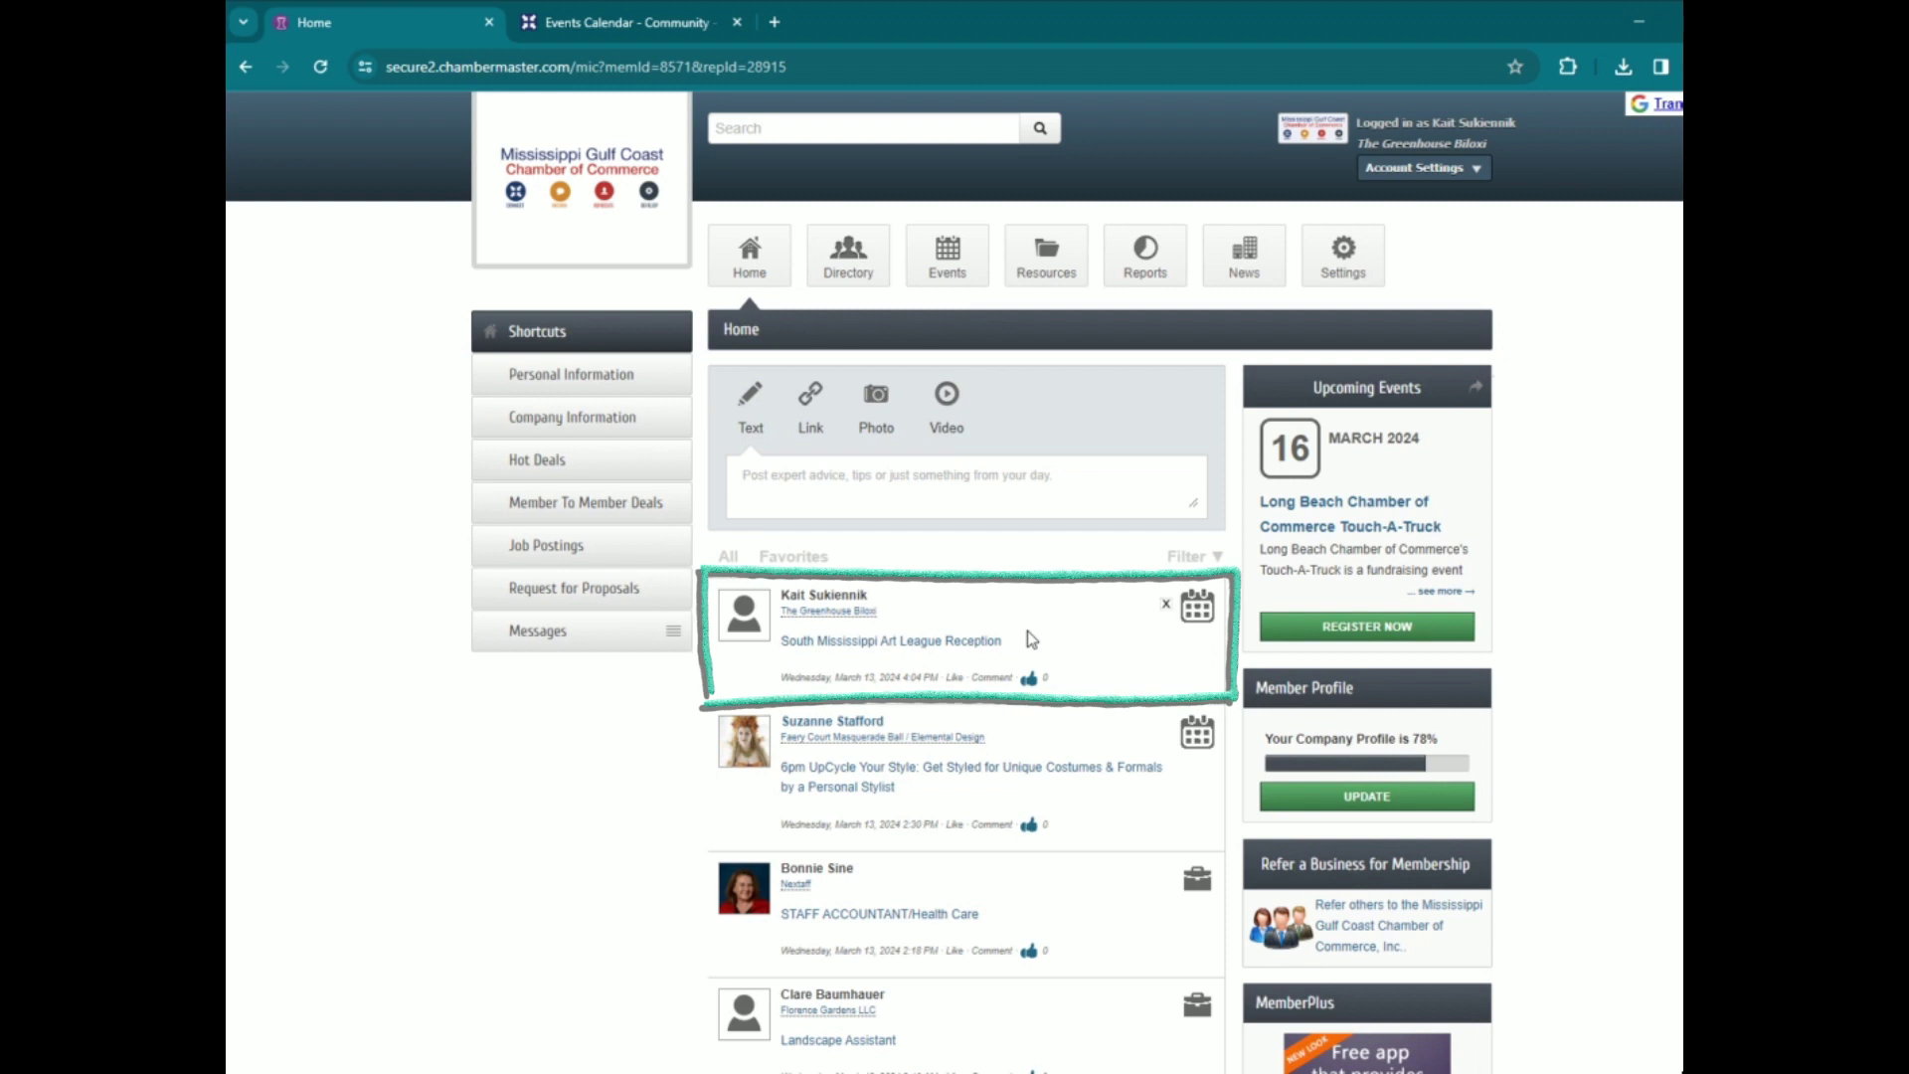
Open the member Events list showing the Art League Reception first under Community
click(947, 262)
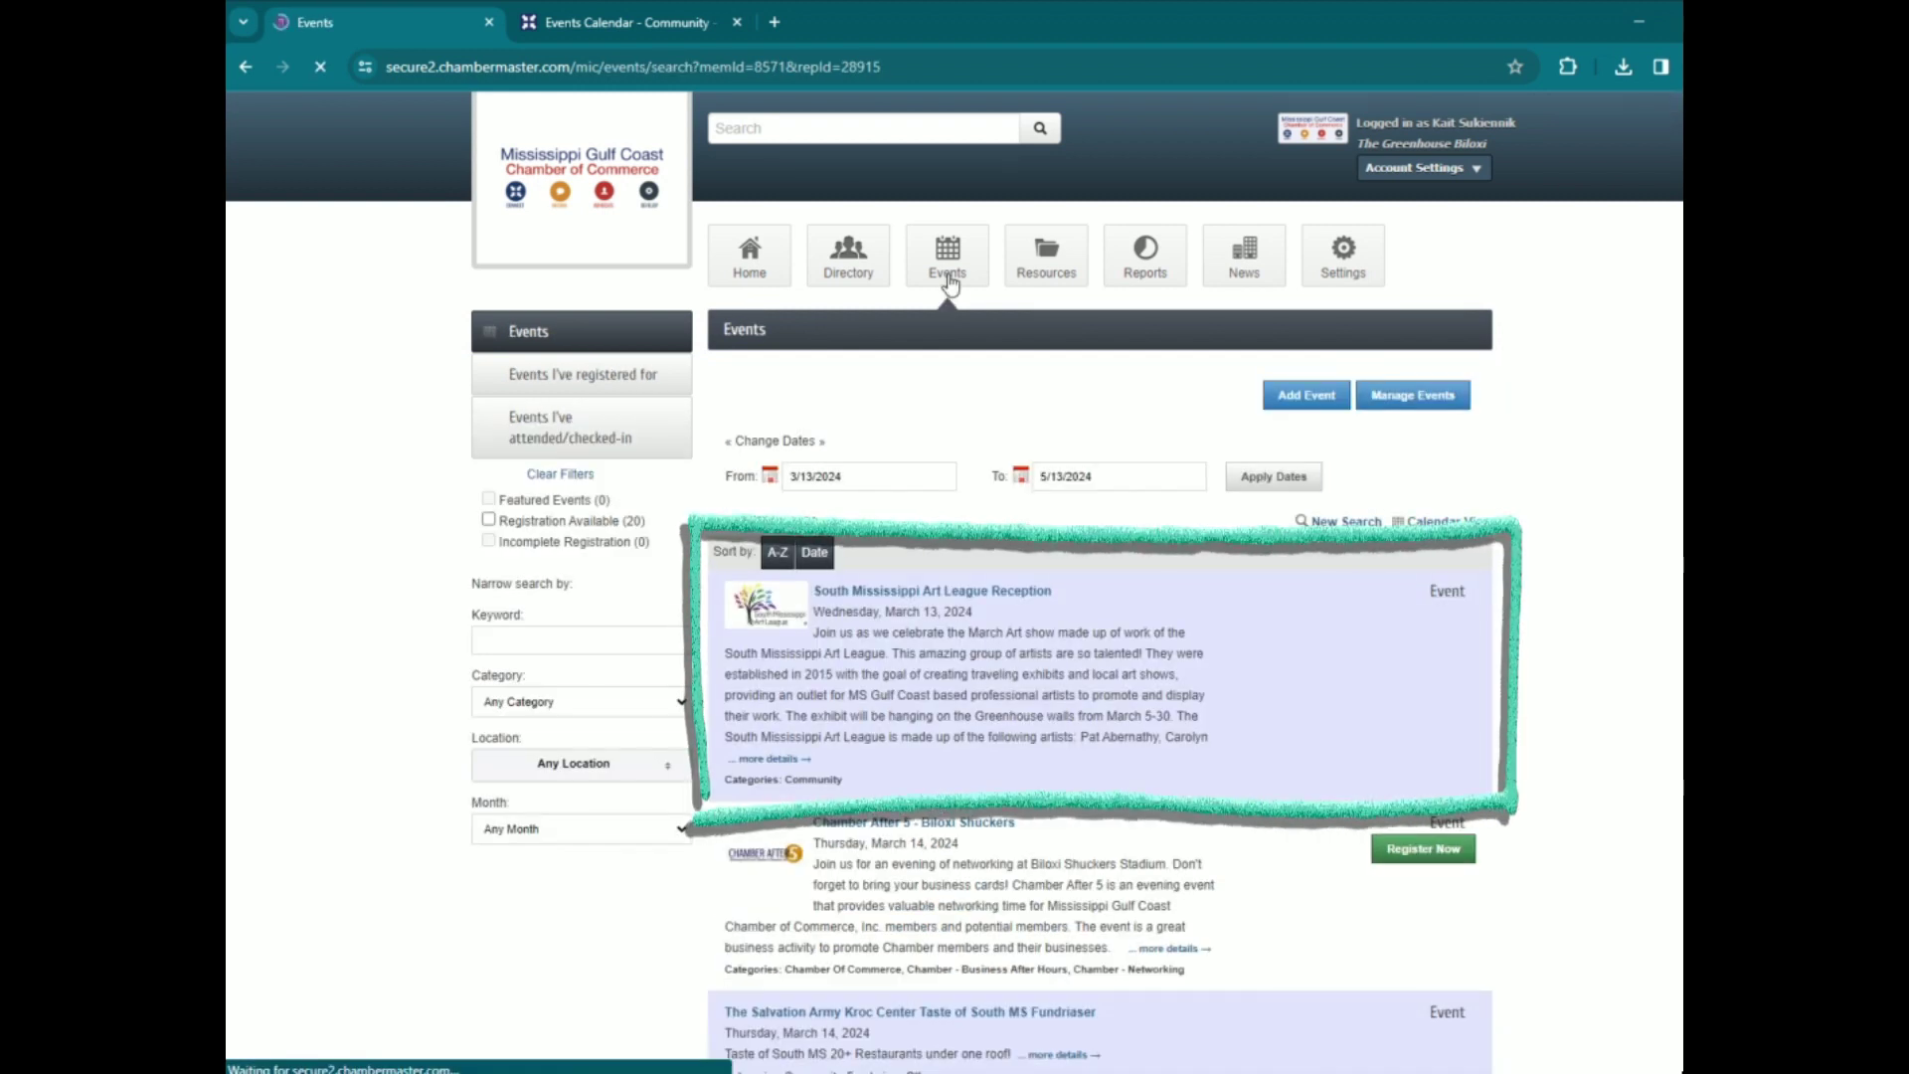